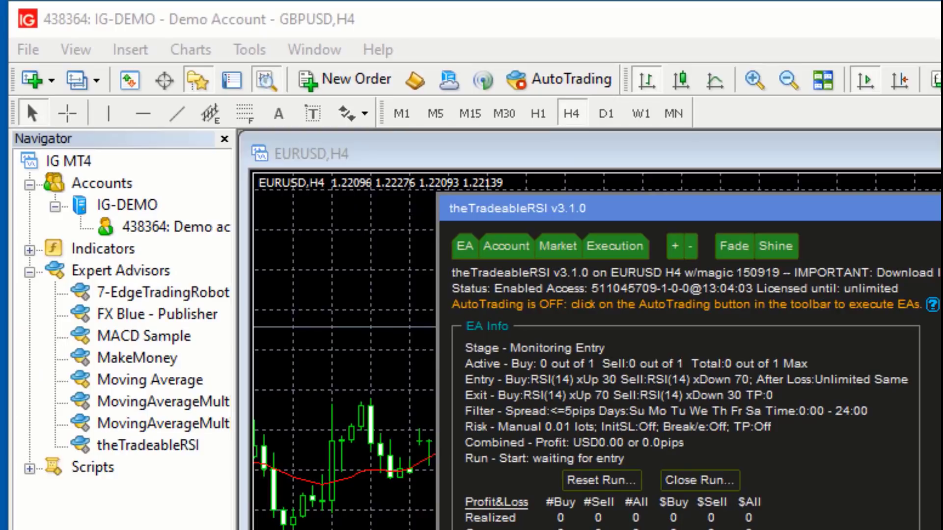
Display the Market Watch symbol list beside the Navigator
key("ctrl+m")
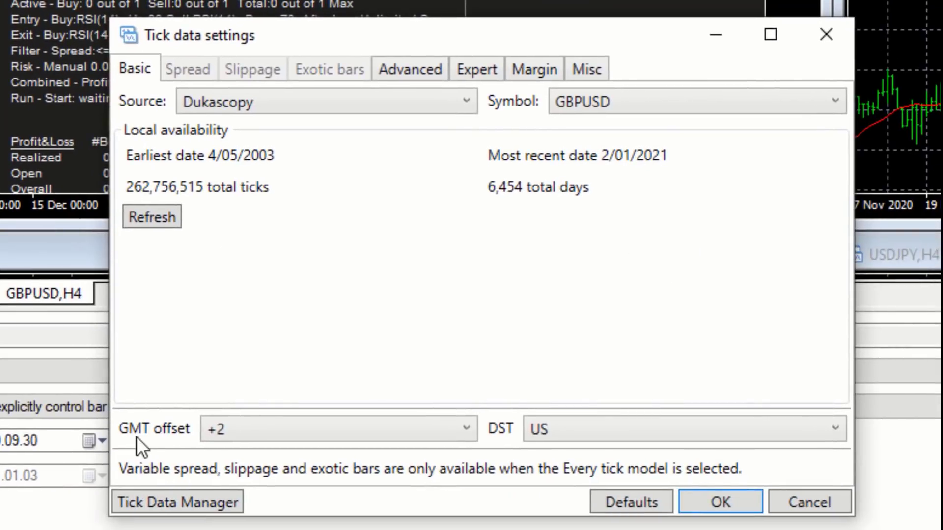
Check the GMT offset choices and set the DST option to Australia in the GBPUSD tick data settings
left_click(472, 428)
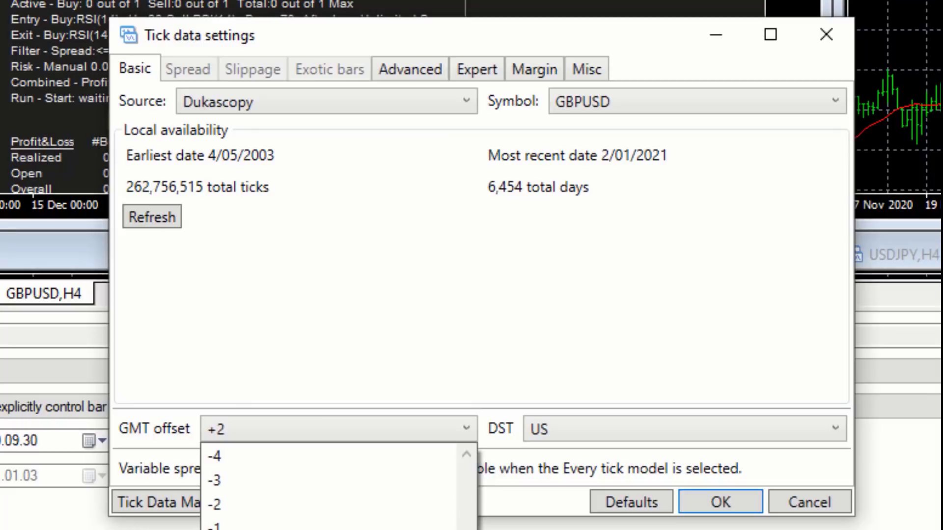
key("Escape")
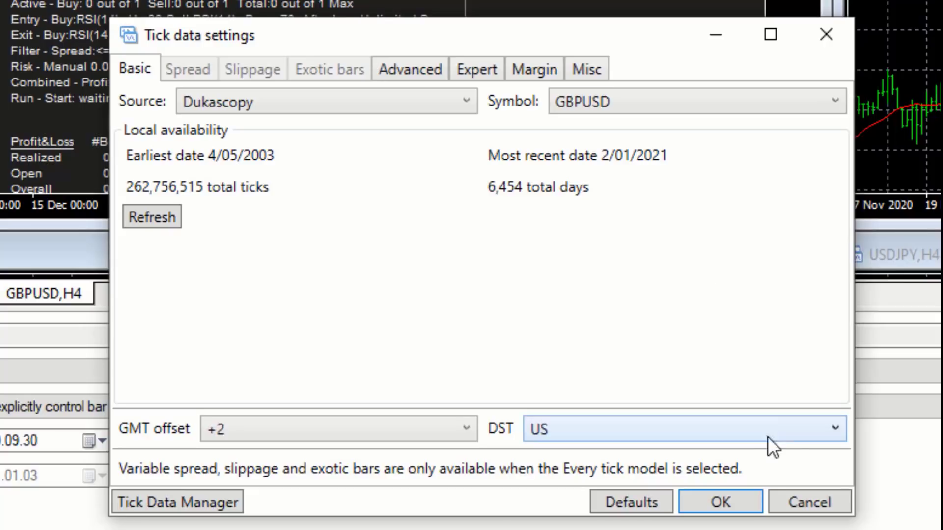
left_click(837, 426)
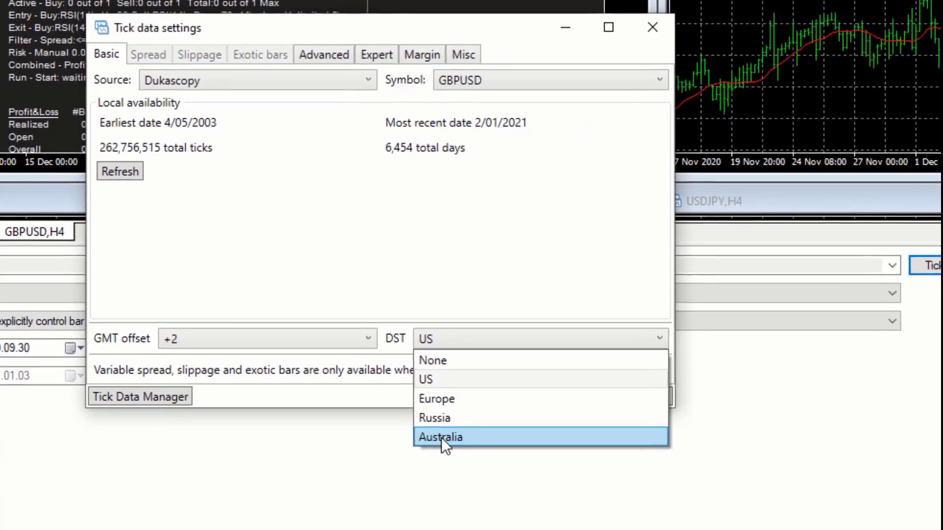
left_click(440, 437)
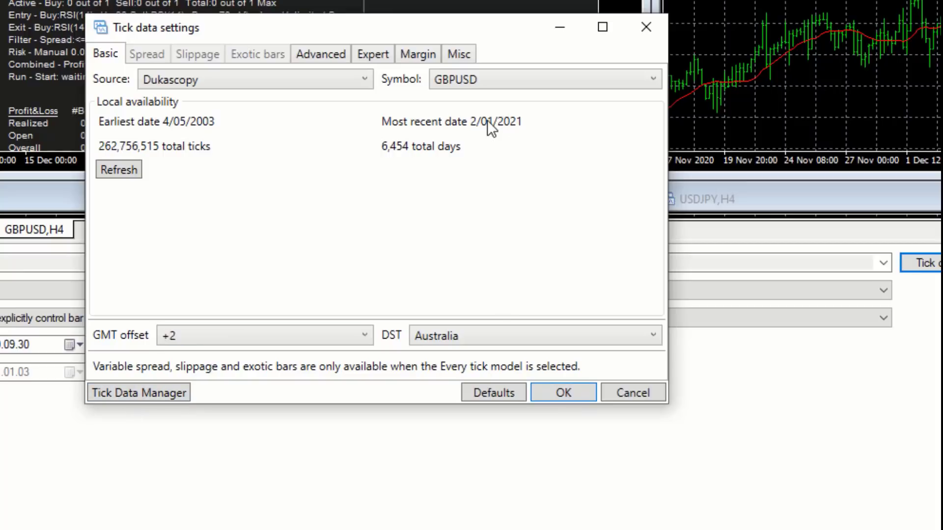
Open Tick Data Manager and look through the Dukascopy symbols, from major currency pairs to indices, cryptocurrencies and stocks
left_click(139, 394)
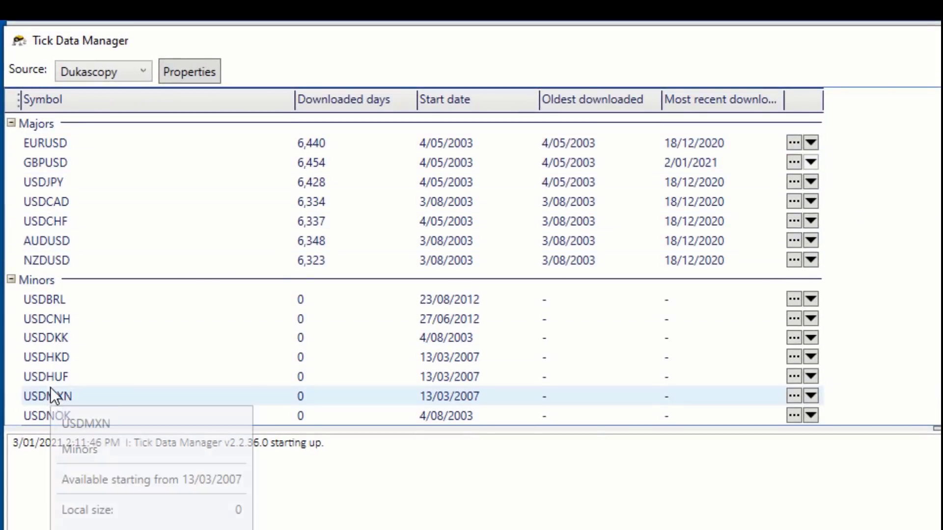
scroll(412, 270, "down", 10)
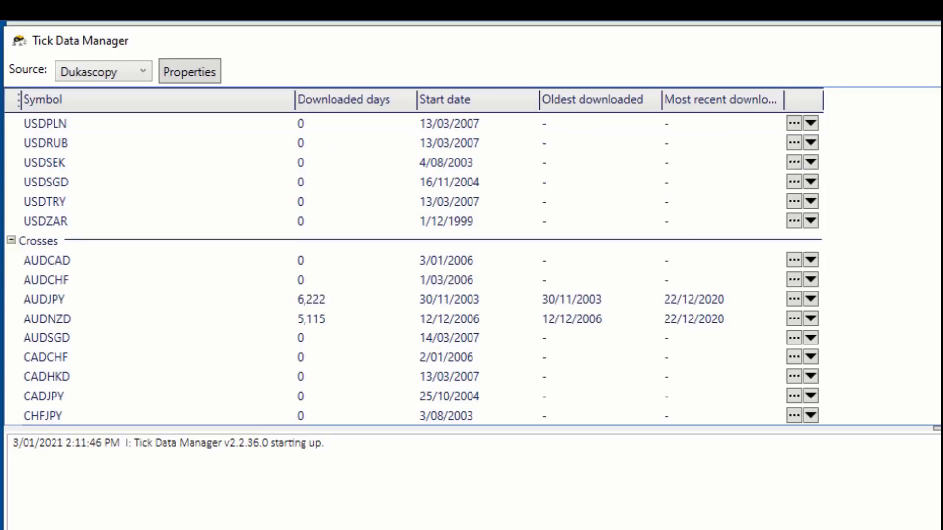
scroll(413, 270, "down", 15)
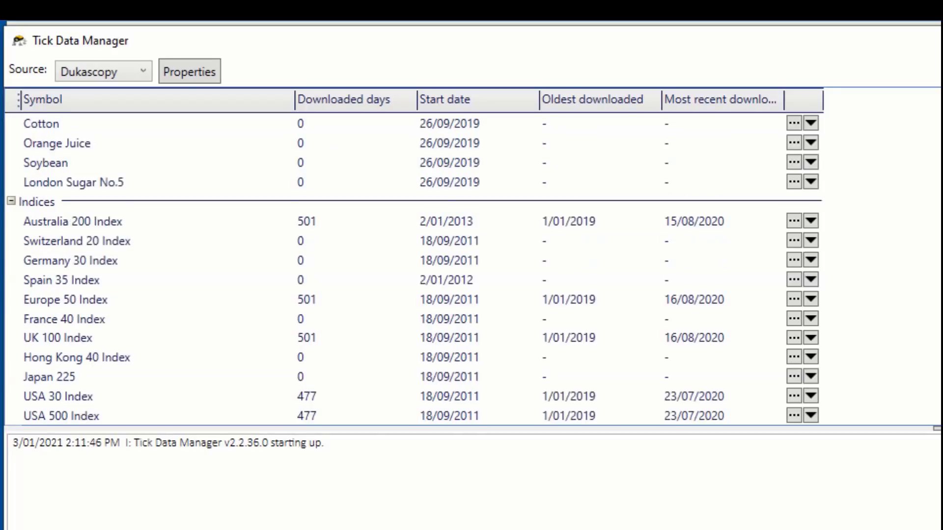
scroll(413, 270, "down", 5)
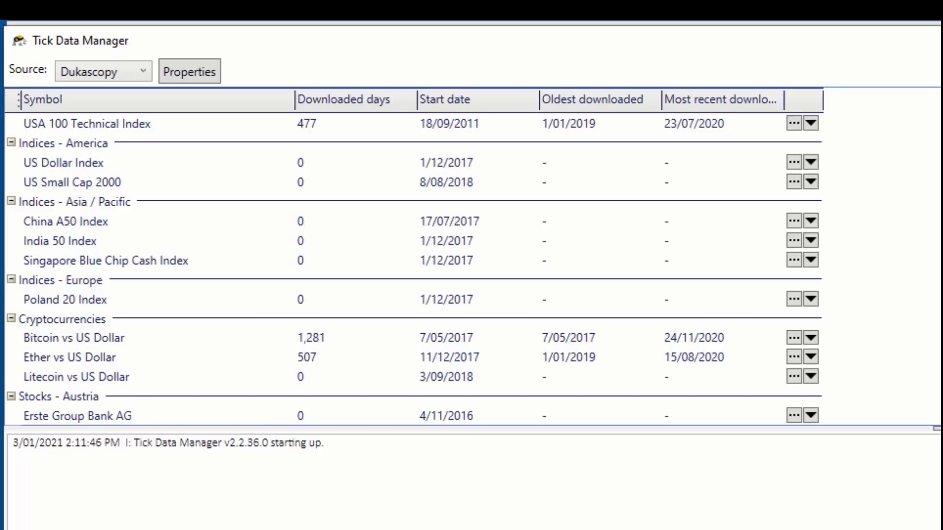
scroll(412, 270, "down", 5)
scroll(413, 270, "down", 10)
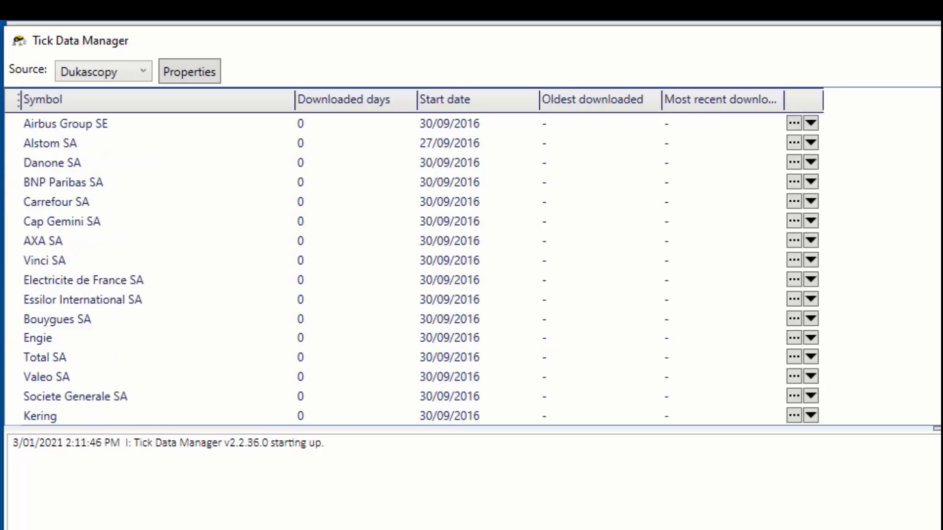
scroll(413, 270, "down", 5)
scroll(412, 270, "down", 5)
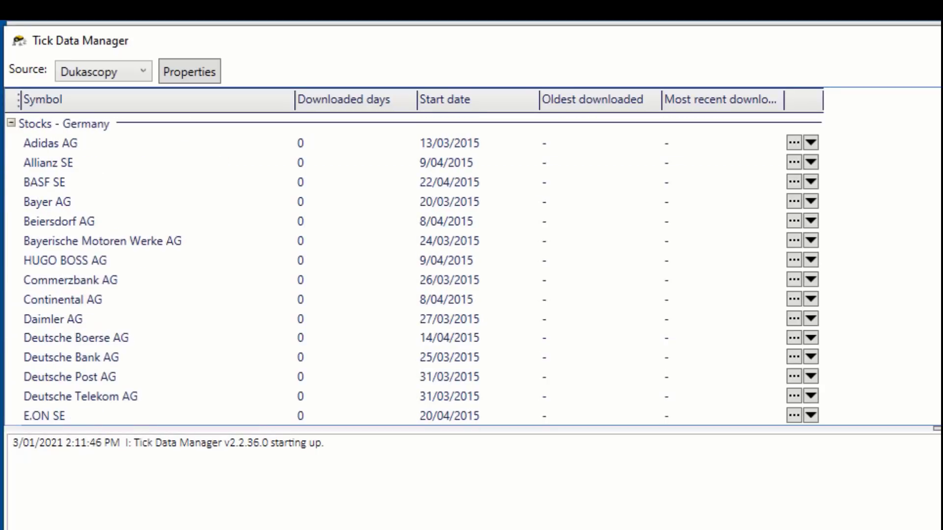
scroll(412, 270, "down", 20)
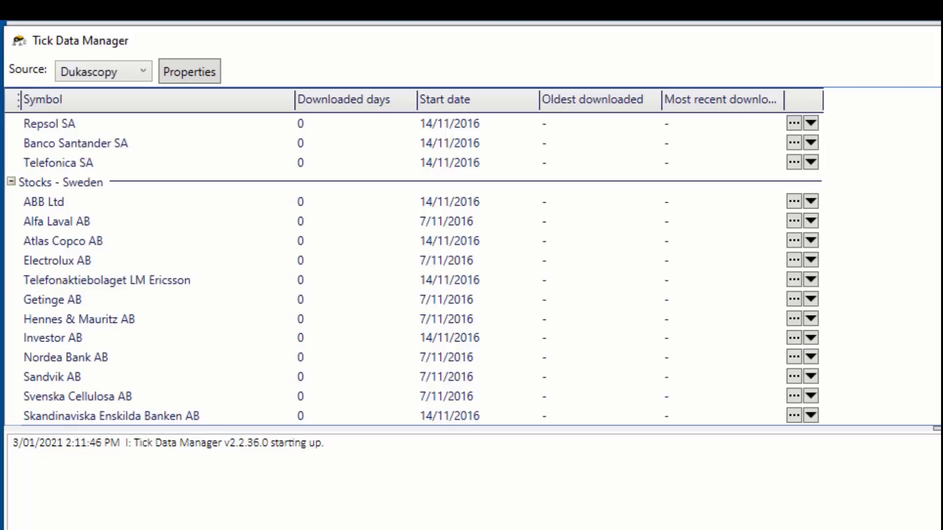
scroll(810, 162, "up", 20)
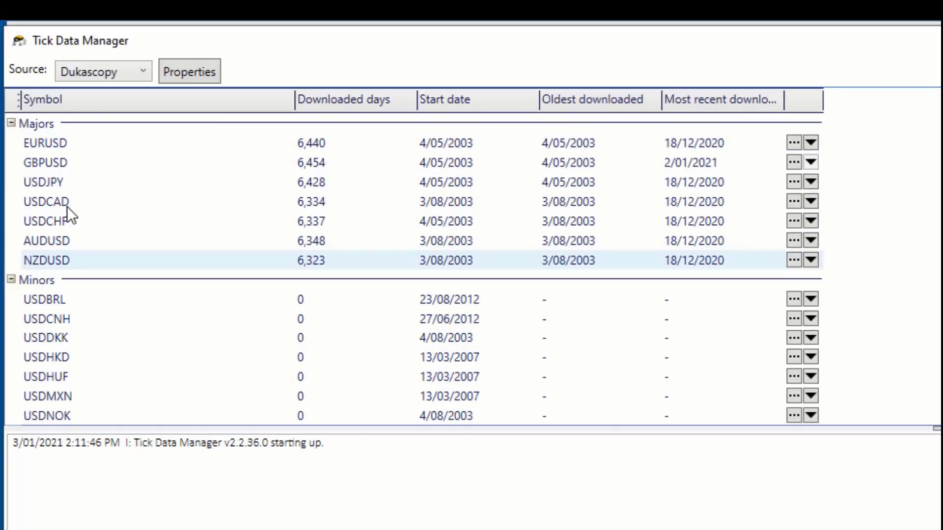
Download the missing EURUSD tick data from 18/12/2020 to 3/01/2021 with Resume enabled, and close the tick data settings
mouse_move(673, 145)
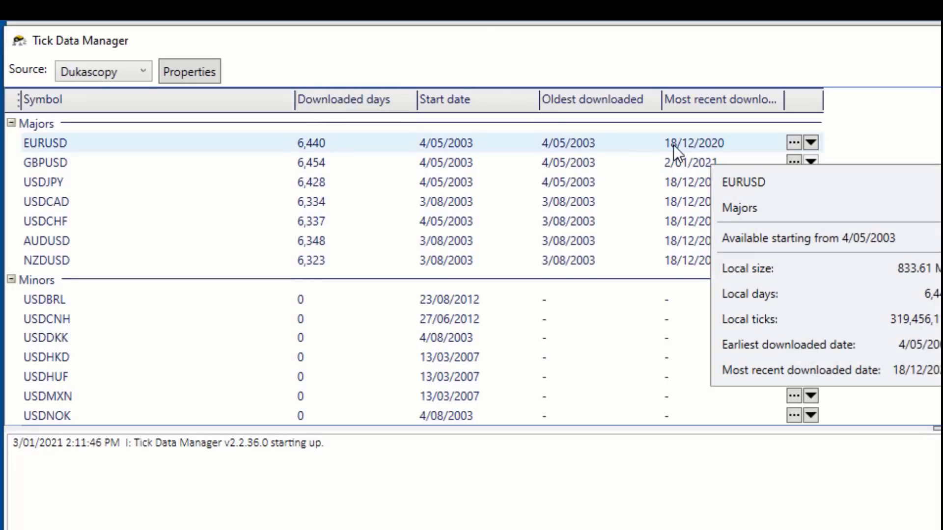
left_click(793, 142)
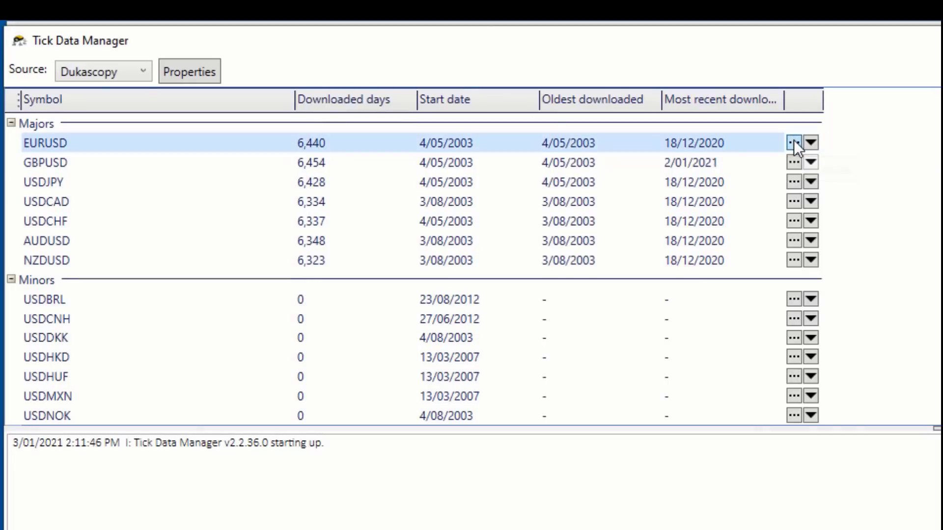
left_click(833, 414)
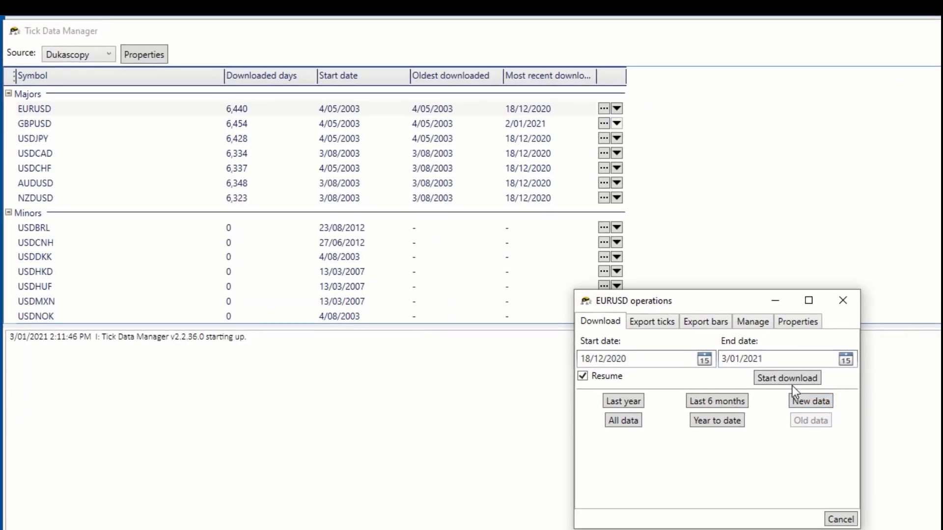
left_click(784, 378)
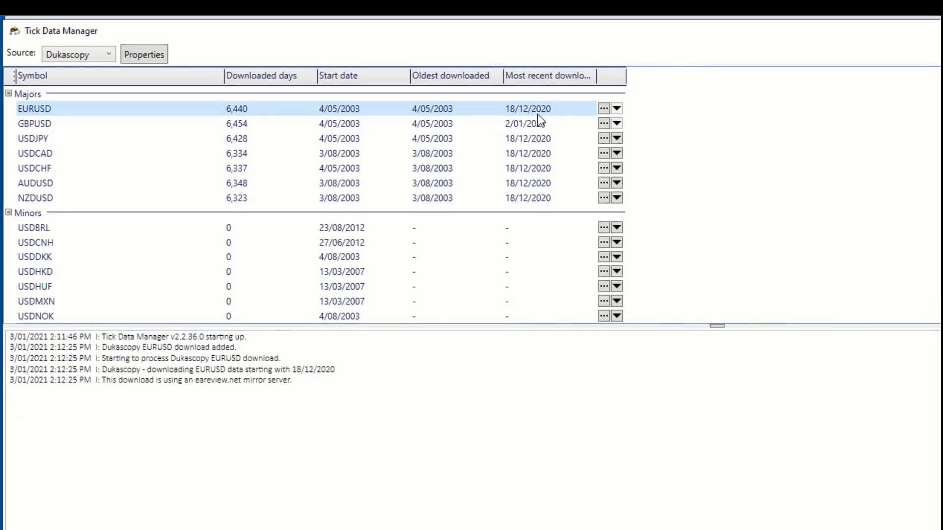
mouse_move(519, 115)
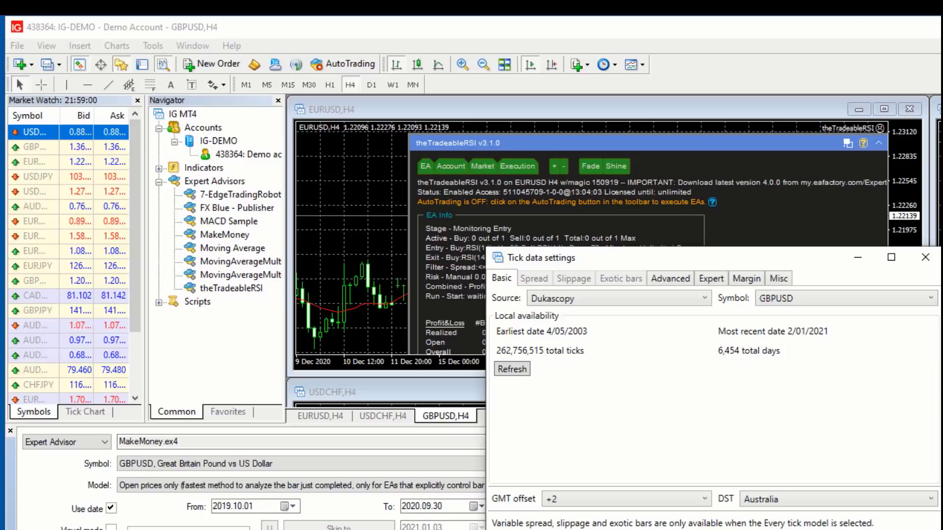
key("alt+F4")
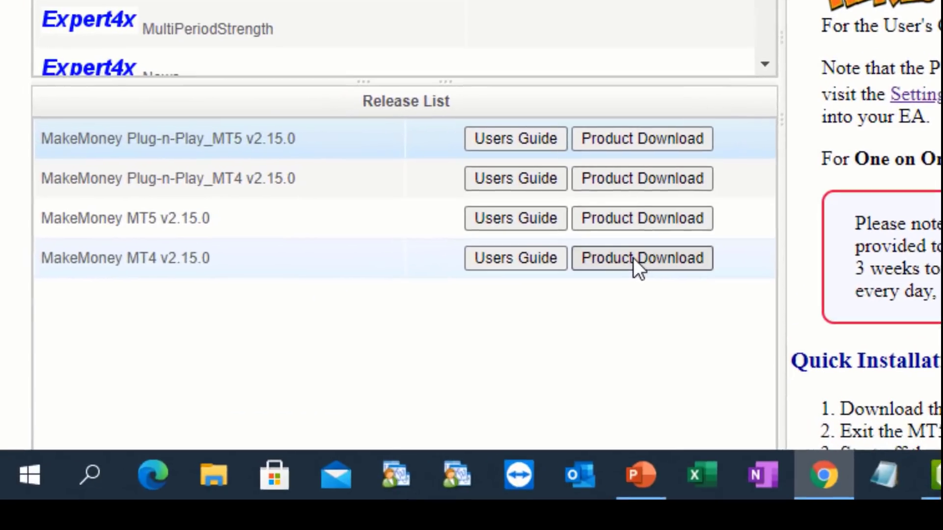
Download the MakeMoney MT4 v2.15.0 installer from the EAfactory release list in the browser, keep the file and run it
left_click(632, 258)
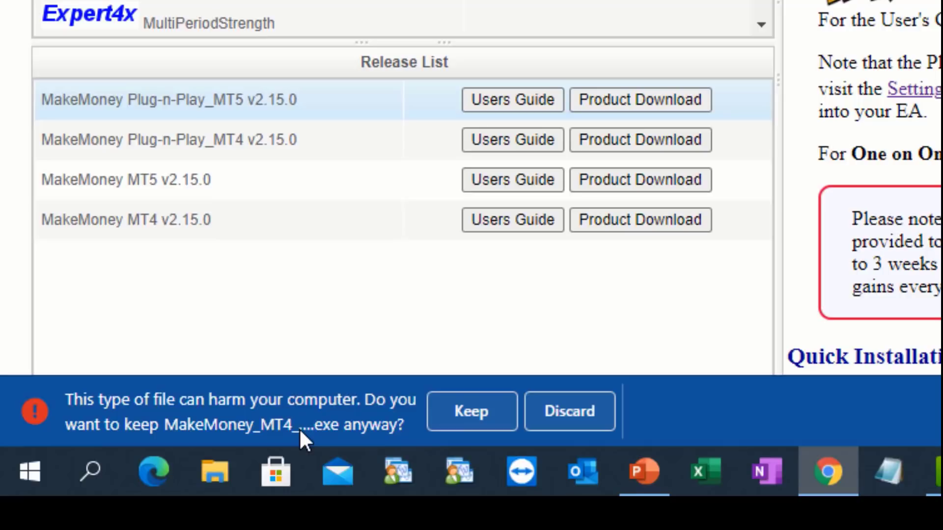
left_click(465, 411)
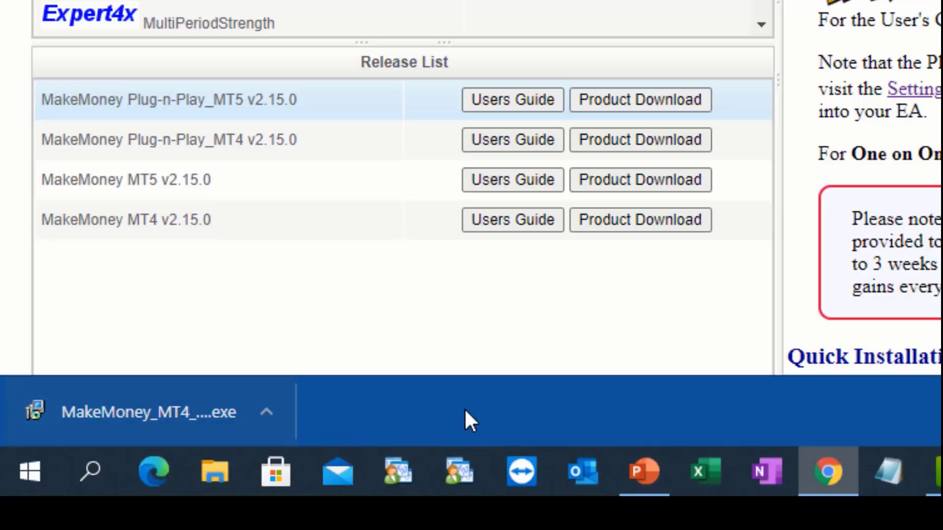
left_click(105, 413)
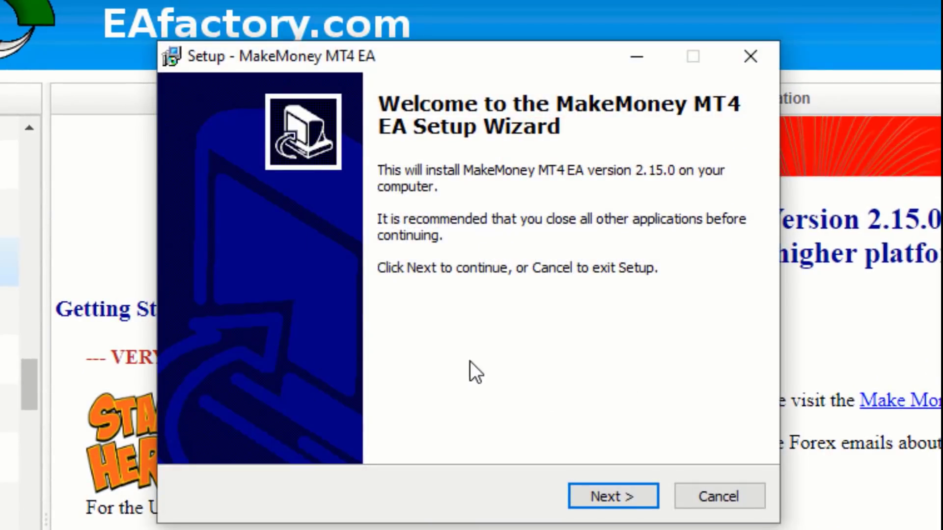
Accept the MakeMoney license agreement and choose IG MetaTrader 4 Test 7's Data Folder as the installation target
left_click(614, 498)
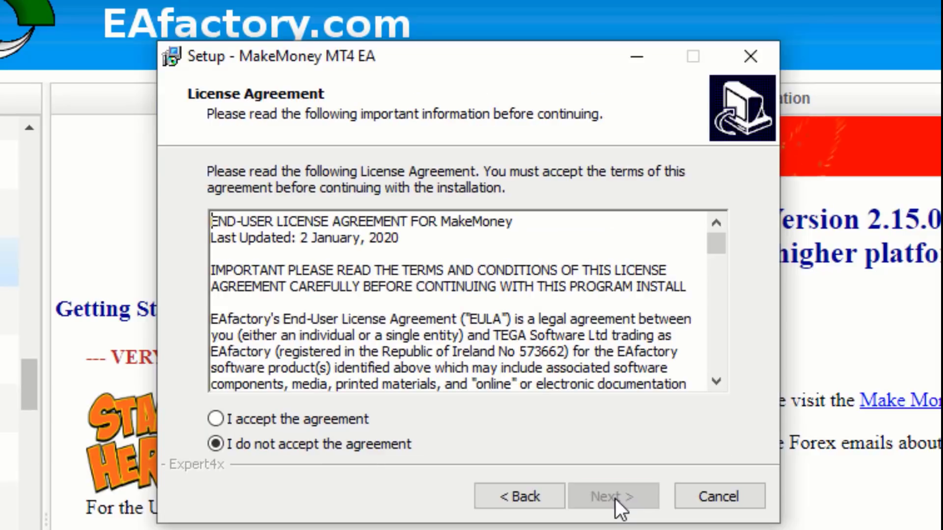
left_click(215, 419)
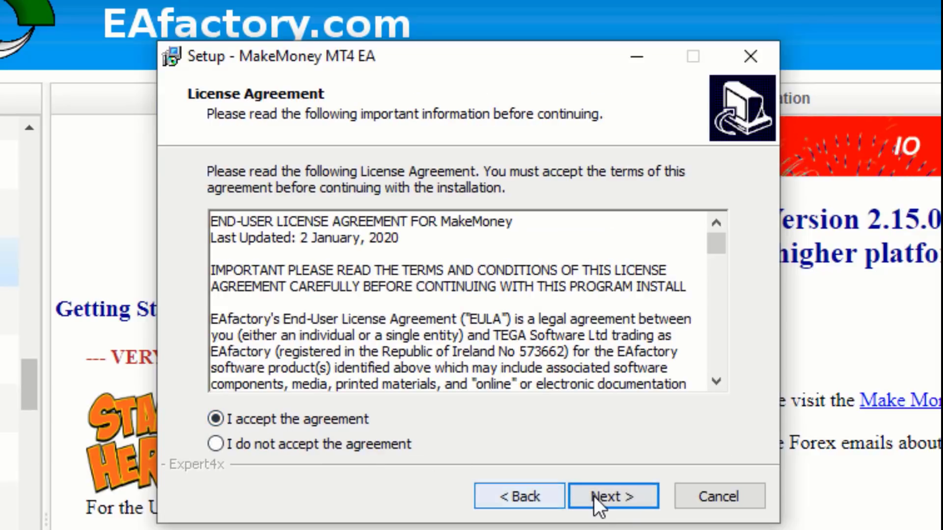
left_click(593, 495)
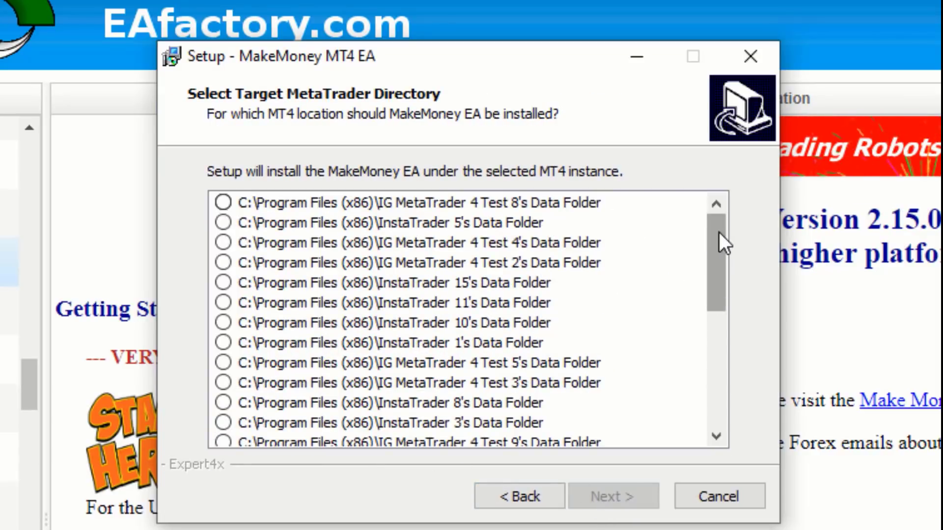
left_click_drag(719, 232, 713, 368)
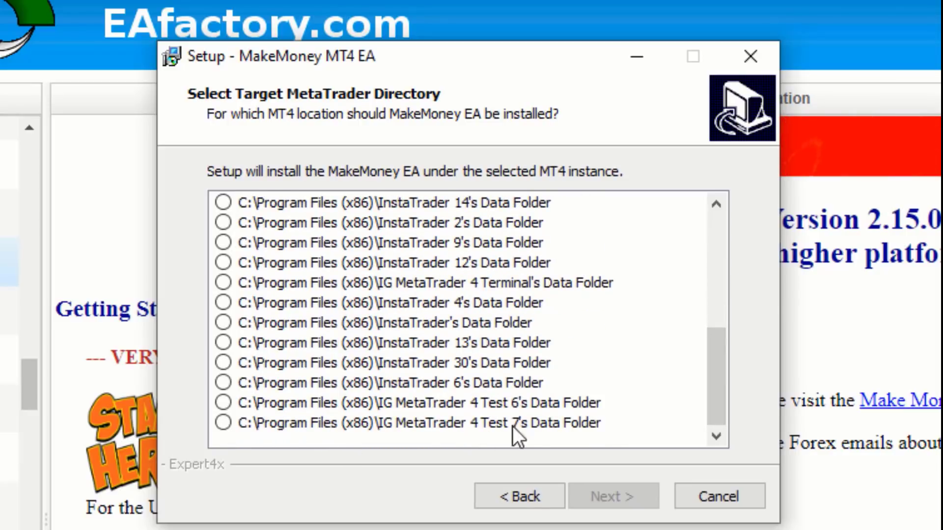
left_click(486, 426)
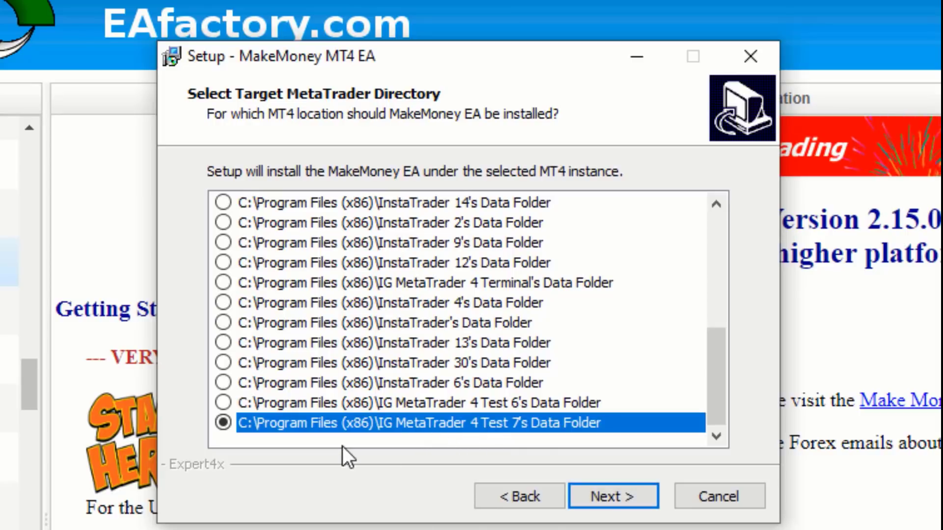
left_click(594, 495)
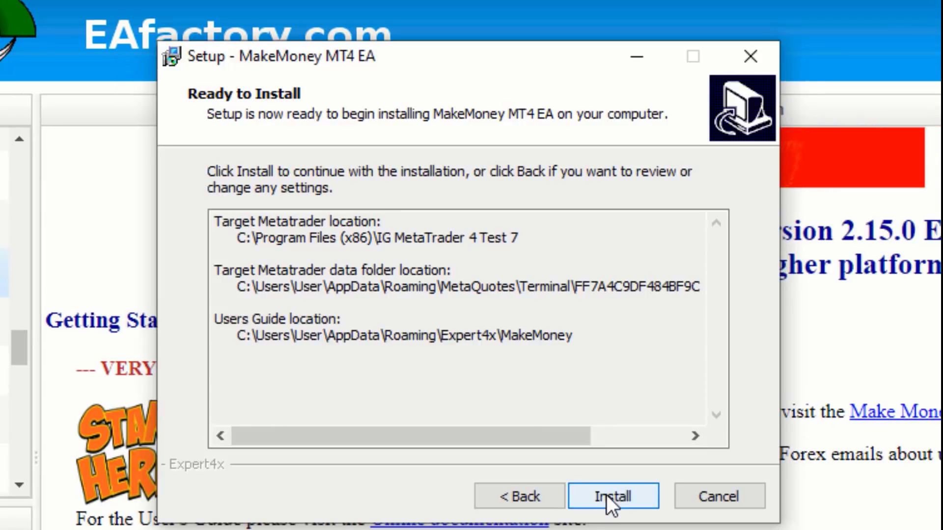
Install MakeMoney MT4 EA with MetaTrader closed and the automatic closing option selected, and finish the setup wizard
left_click(606, 495)
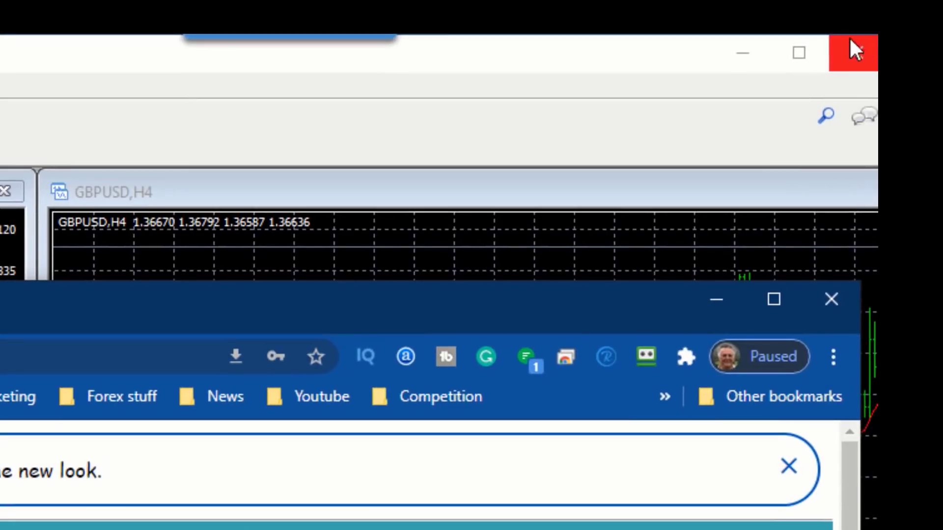
left_click(850, 43)
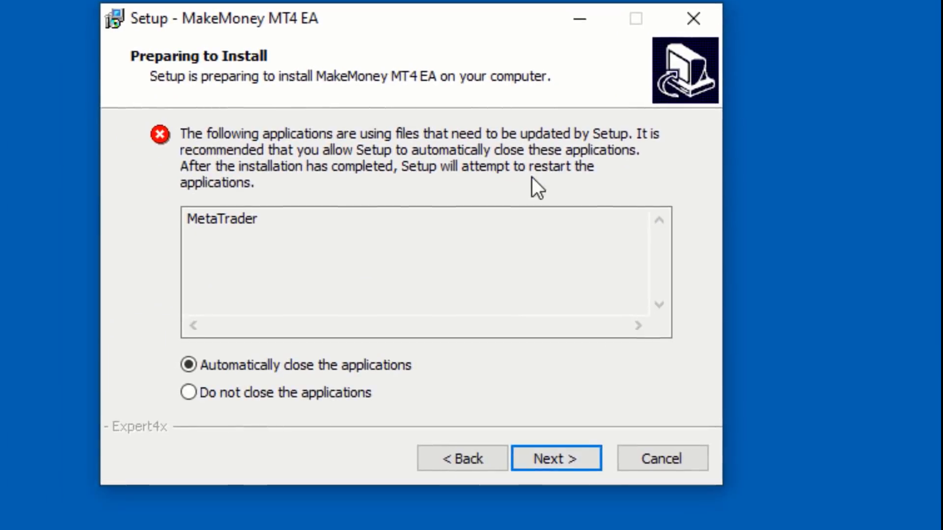
left_click(547, 459)
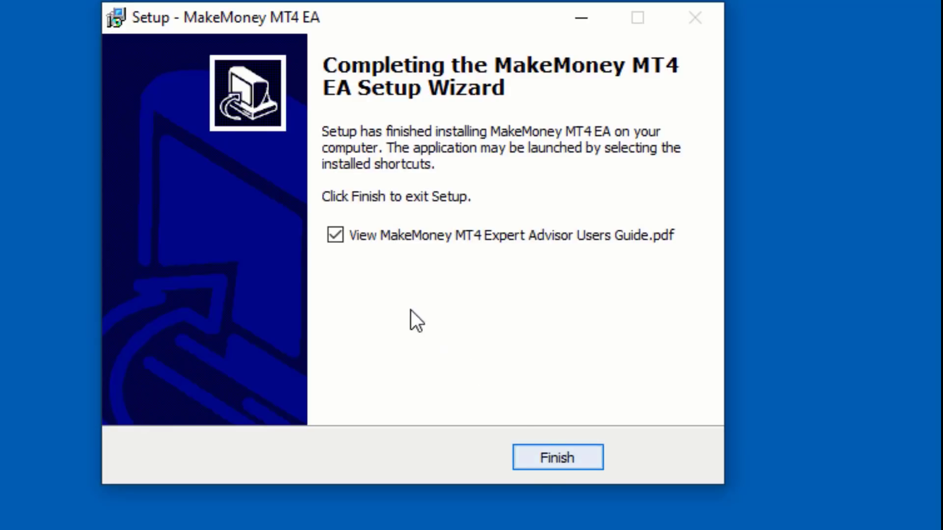
left_click(541, 452)
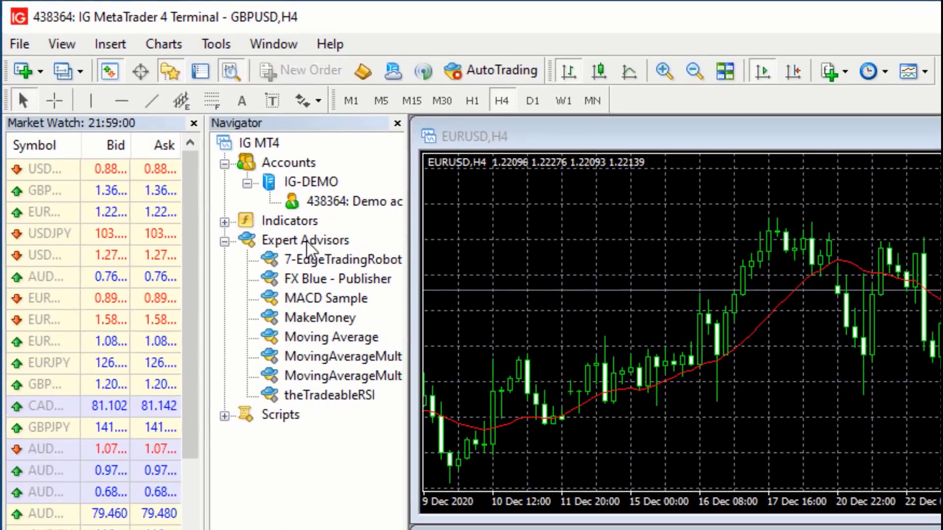
Refresh the Expert Advisors list in the MetaTrader 4 Navigator
right_click(306, 241)
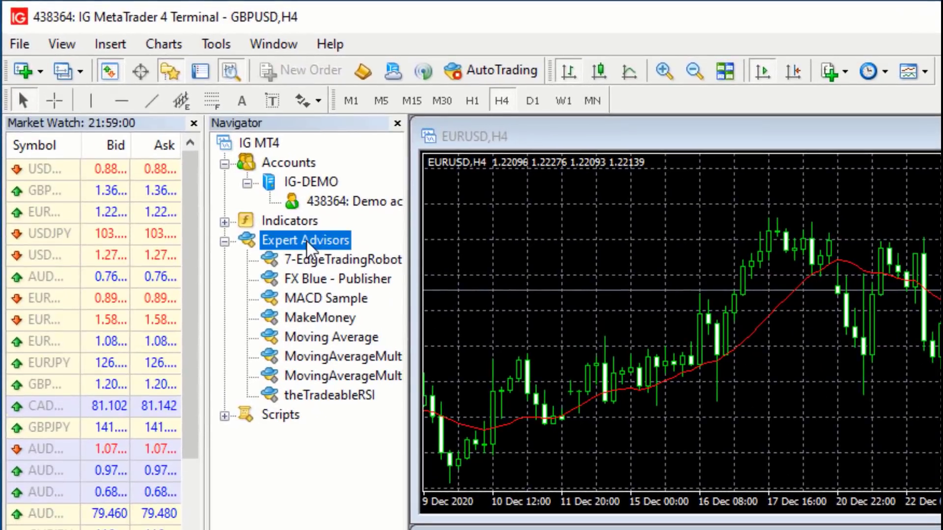
left_click(359, 336)
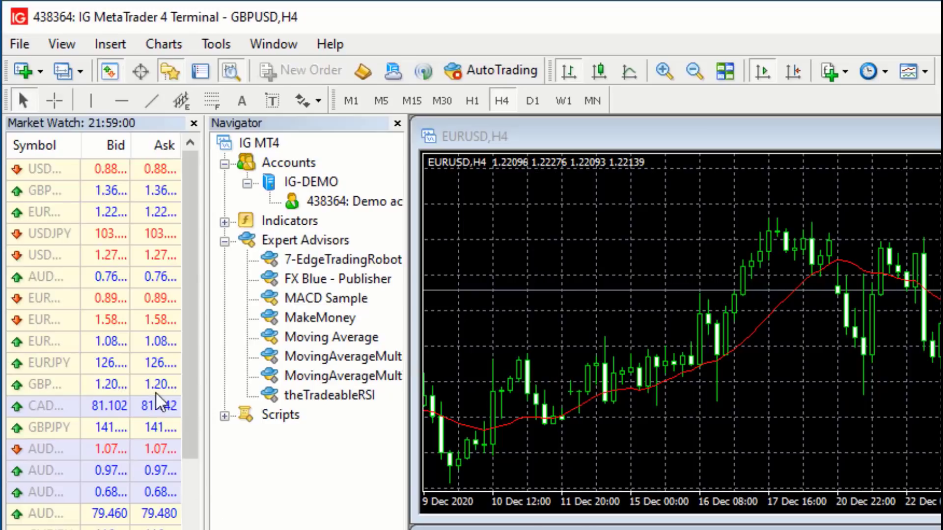
Hide and reopen the Strategy Tester, and close the Market Watch and Navigator windows to free up space
left_click(68, 50)
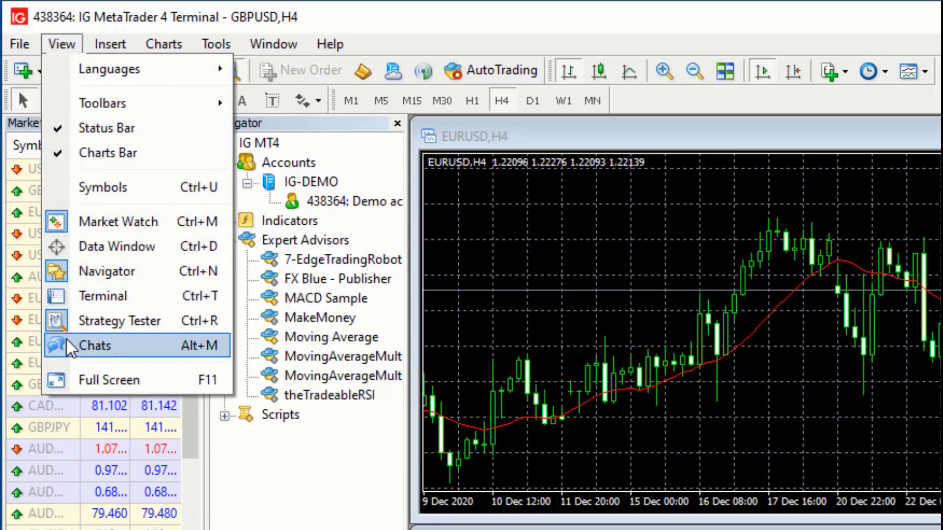
left_click(132, 327)
left_click(112, 324)
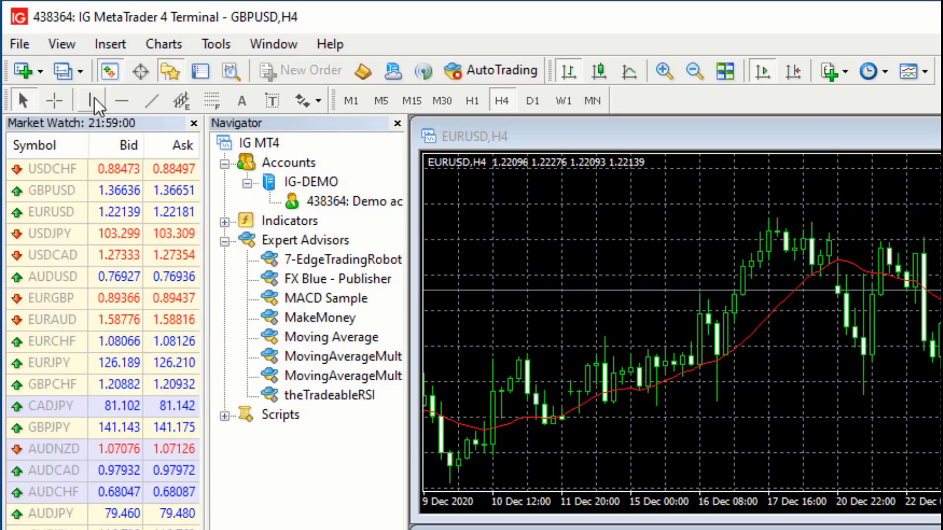
left_click(110, 44)
mouse_move(62, 44)
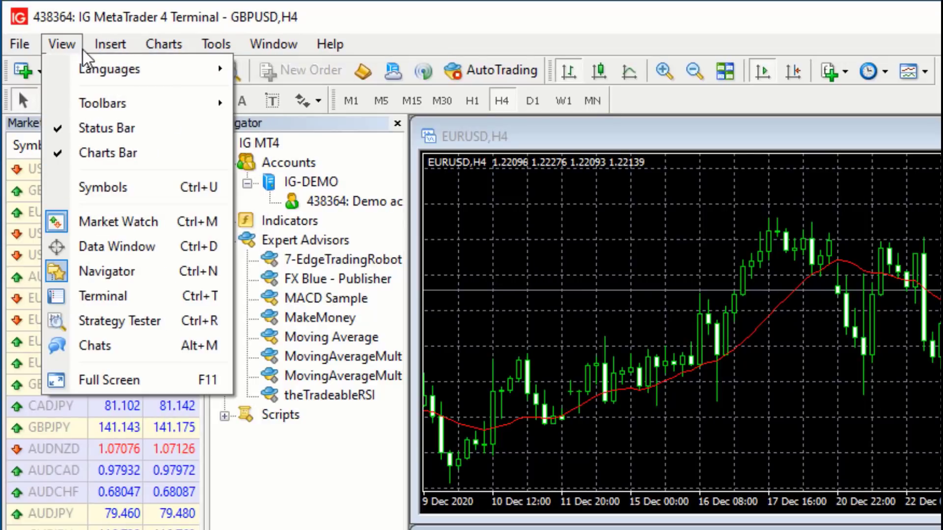
left_click(108, 328)
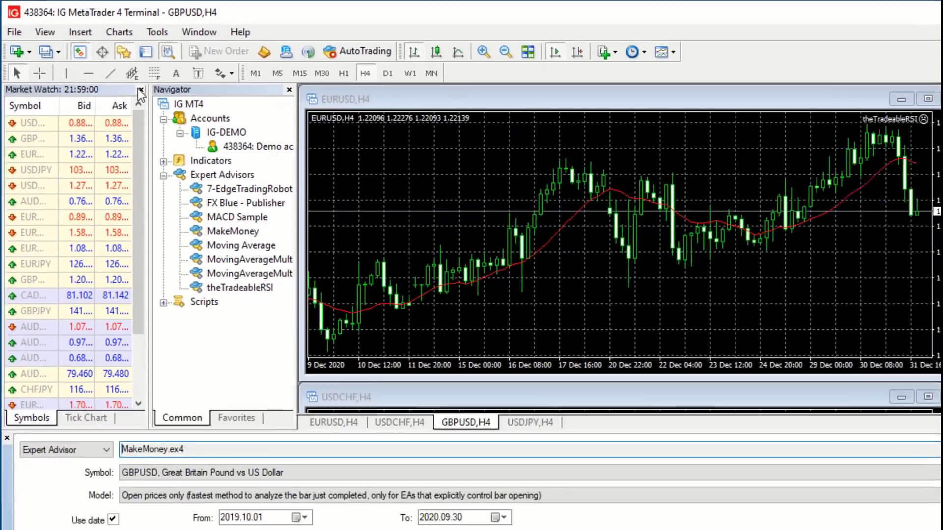
left_click(193, 123)
left_click(88, 57)
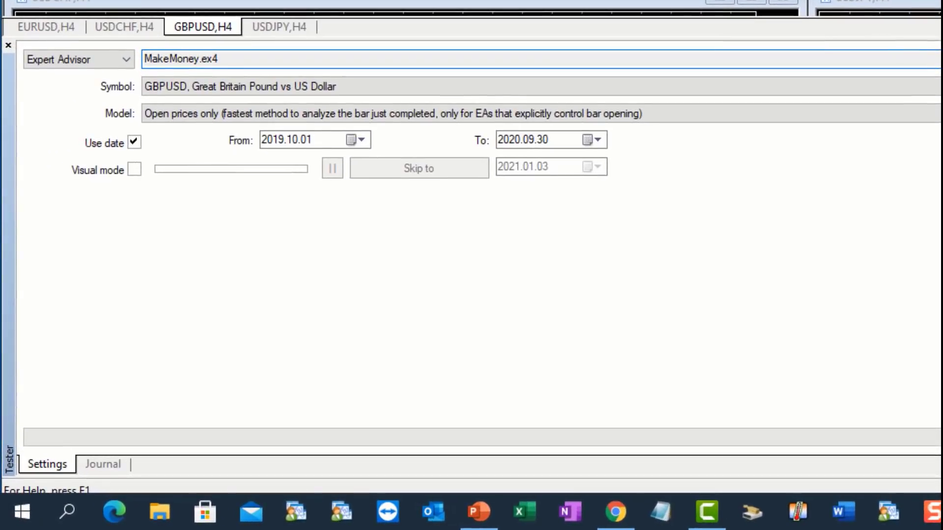
Select MakeMoney.ex4 as the expert advisor in the Strategy Tester and keep the spread at 20
left_click(537, 69)
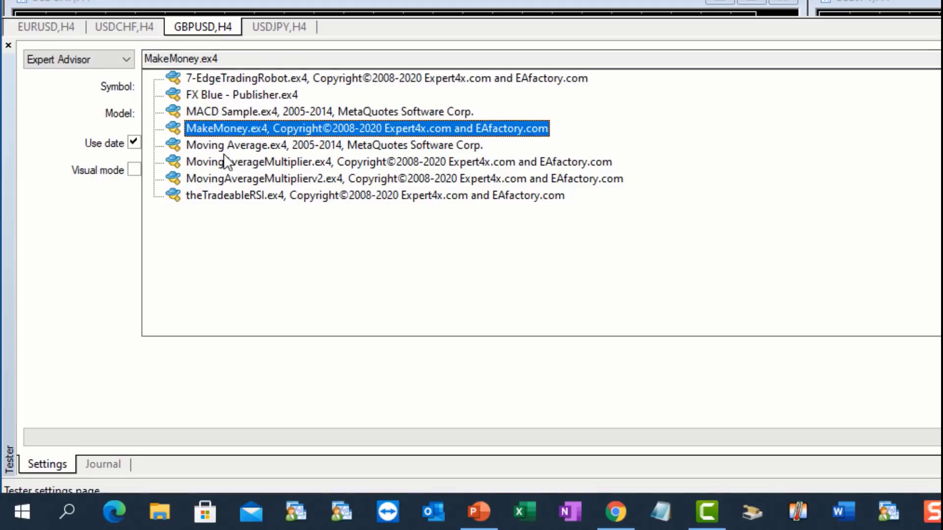
left_click(208, 128)
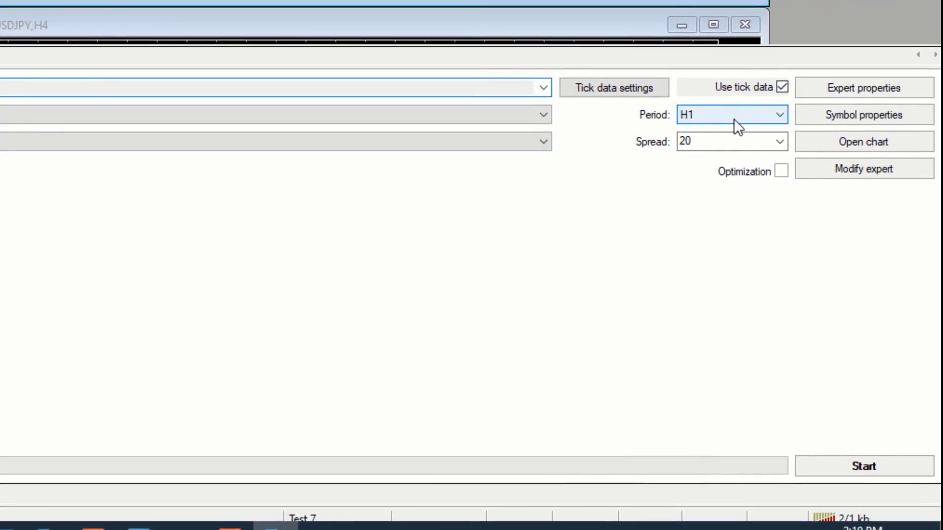
left_click(780, 143)
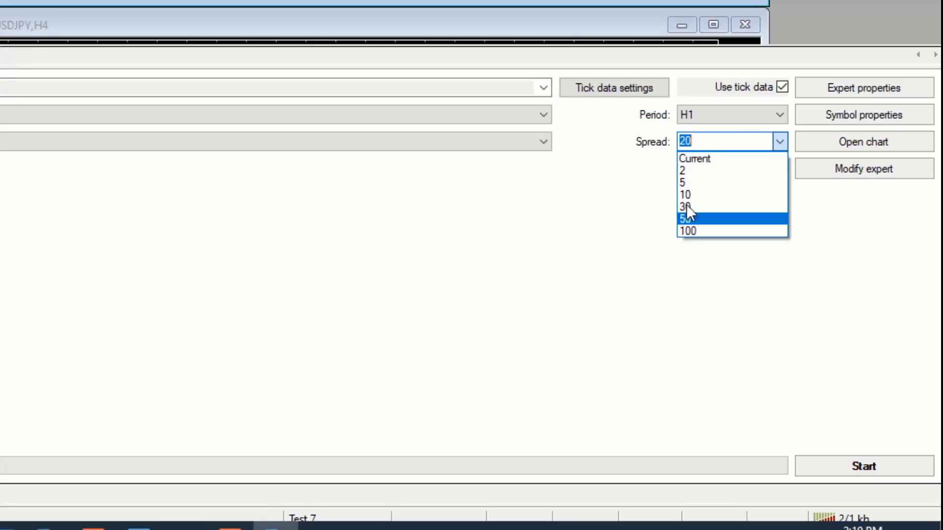
left_click(703, 141)
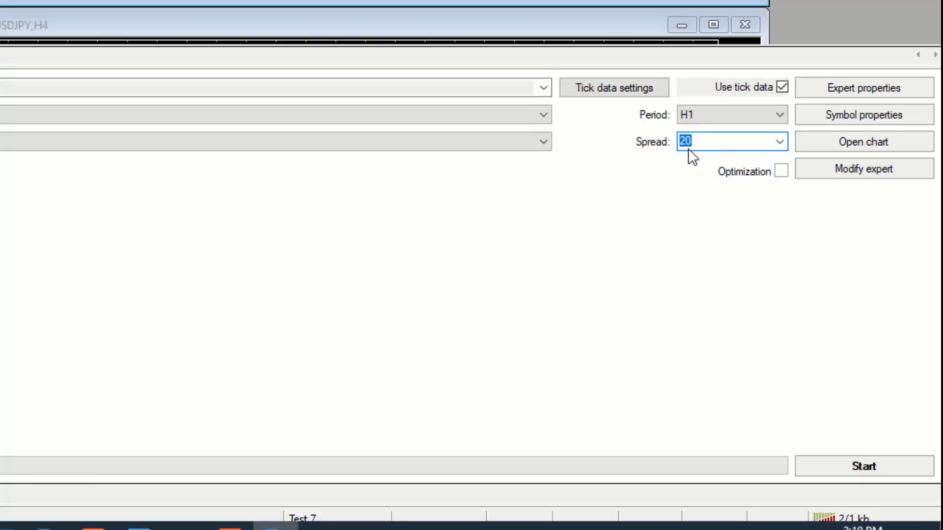
left_click(699, 142)
Review MakeMoney's input parameters in a widened expert properties dialog and accept them
left_click(847, 89)
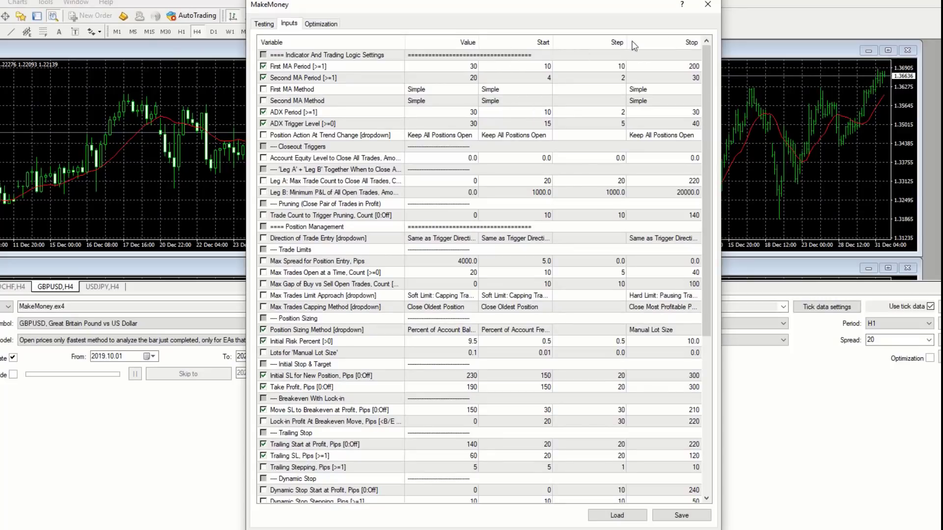
left_click_drag(720, 175, 805, 176)
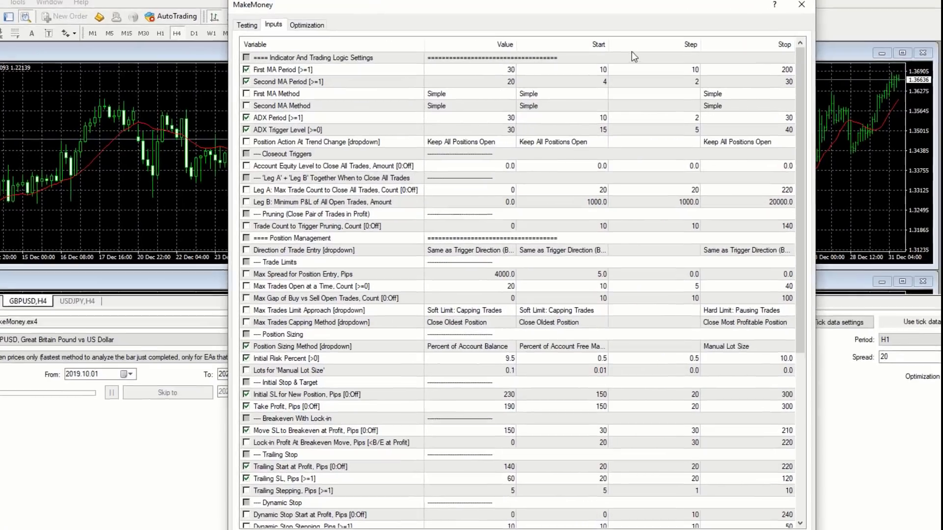
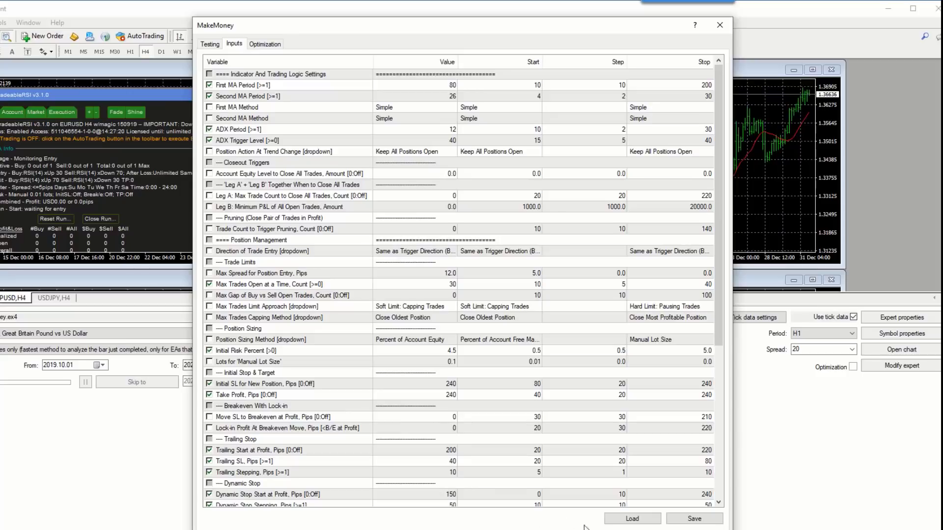
key("Return")
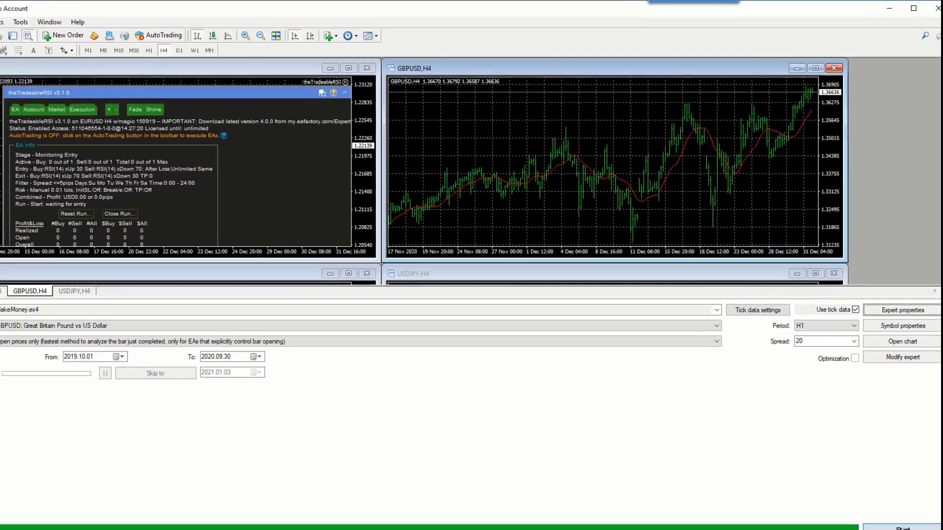
Run the Strategy Tester on MakeMoney and open the test report
left_click(904, 495)
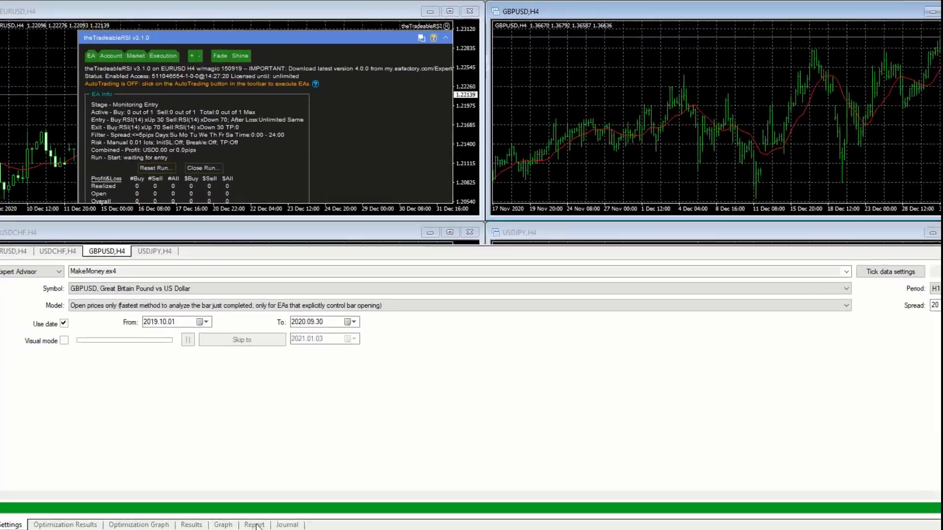
left_click(217, 511)
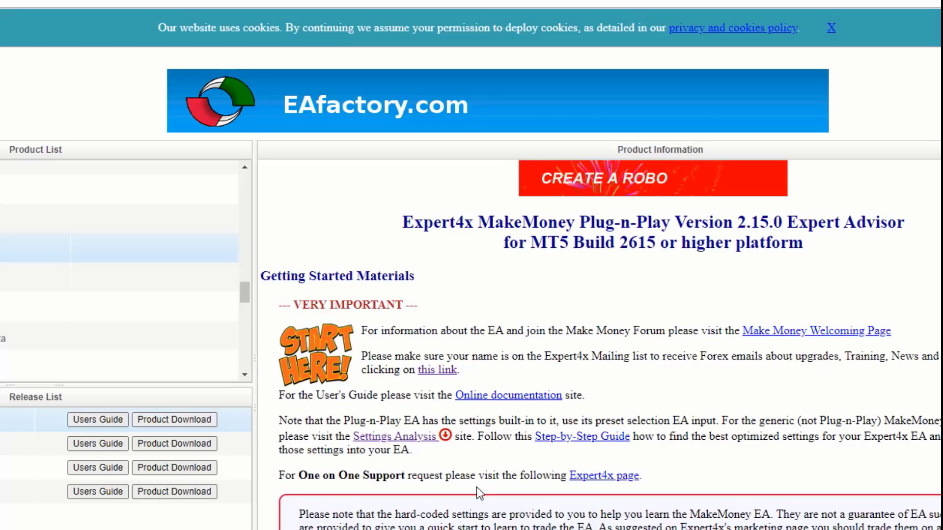
In the browser, open the Settings Analysis details for Revision 23 and download the MT4 set file for GBPUSD H1
left_click(405, 438)
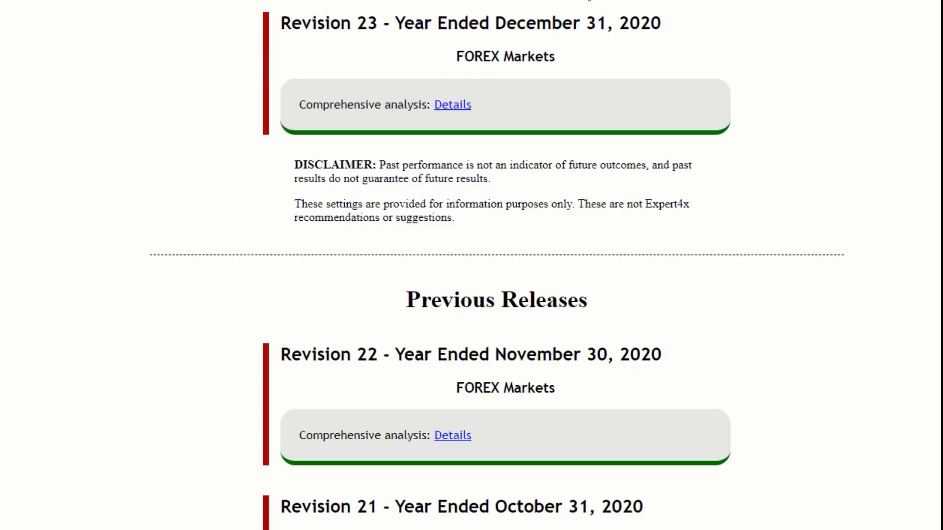
left_click(454, 109)
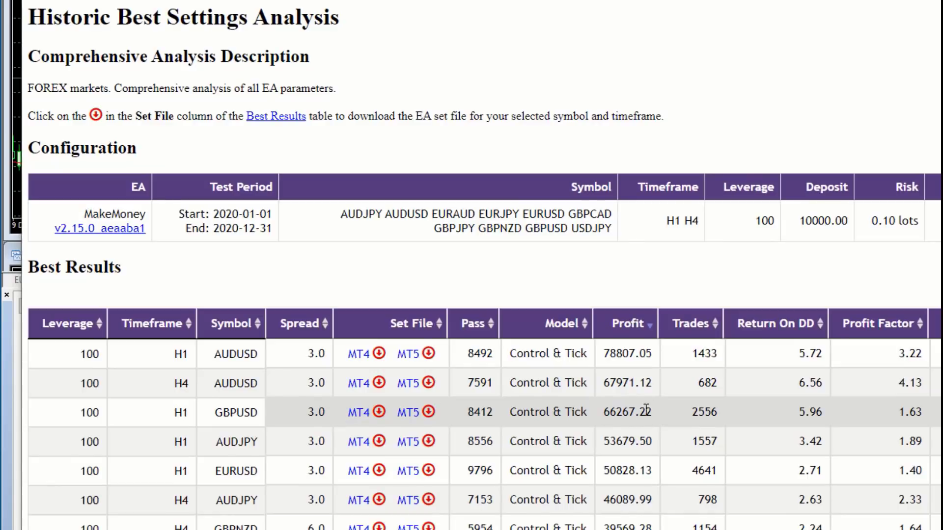
left_click(358, 413)
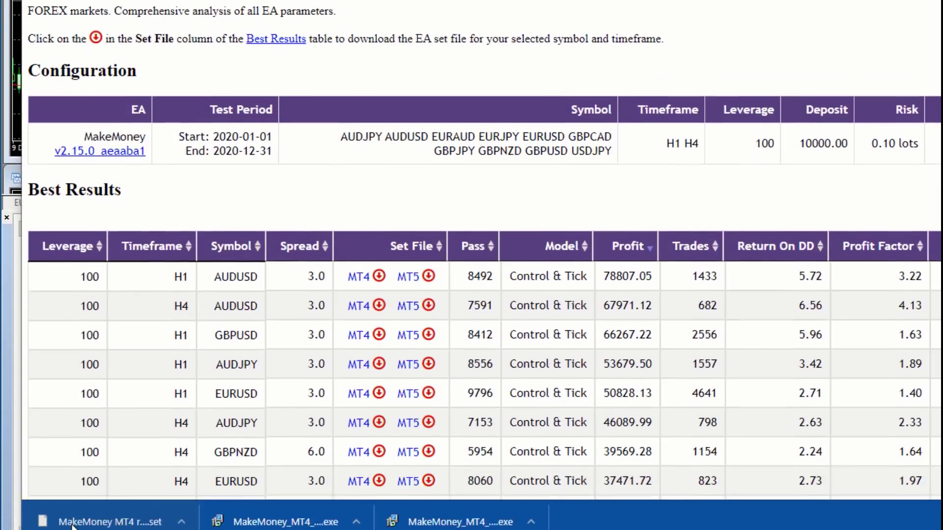
Show the downloaded GBPUSD H1 set file in its Downloads folder and copy it
right_click(71, 464)
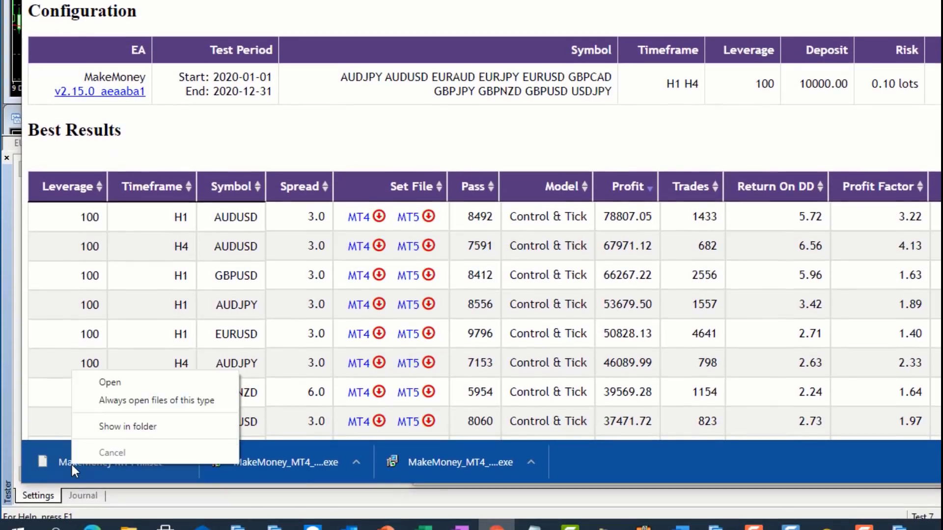
left_click(119, 427)
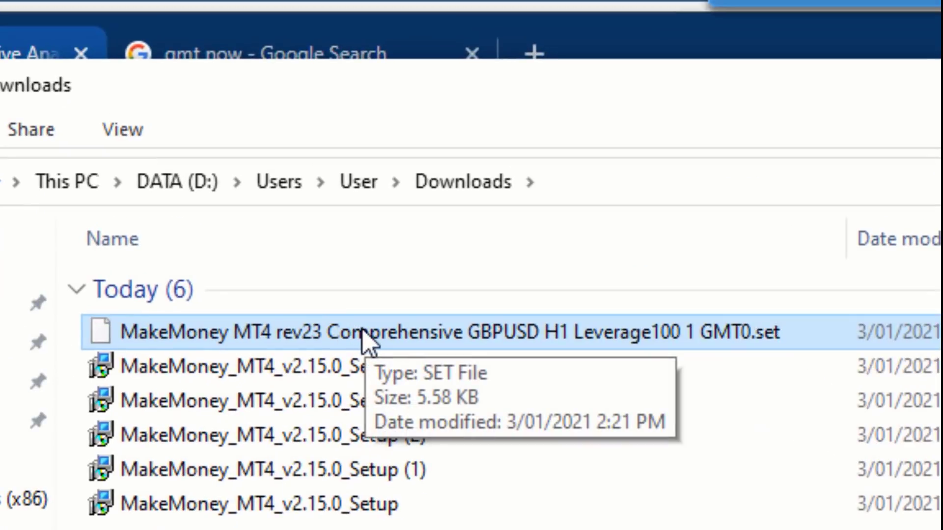
right_click(346, 318)
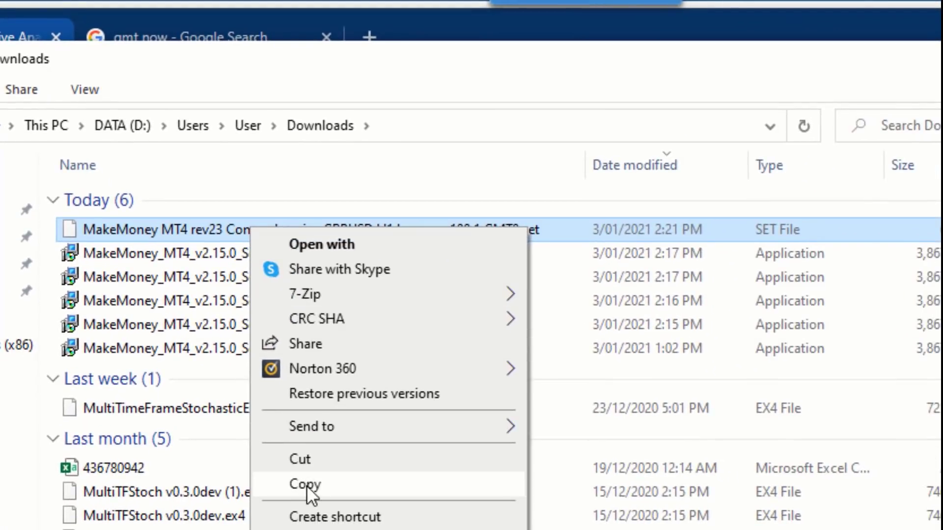
left_click(307, 487)
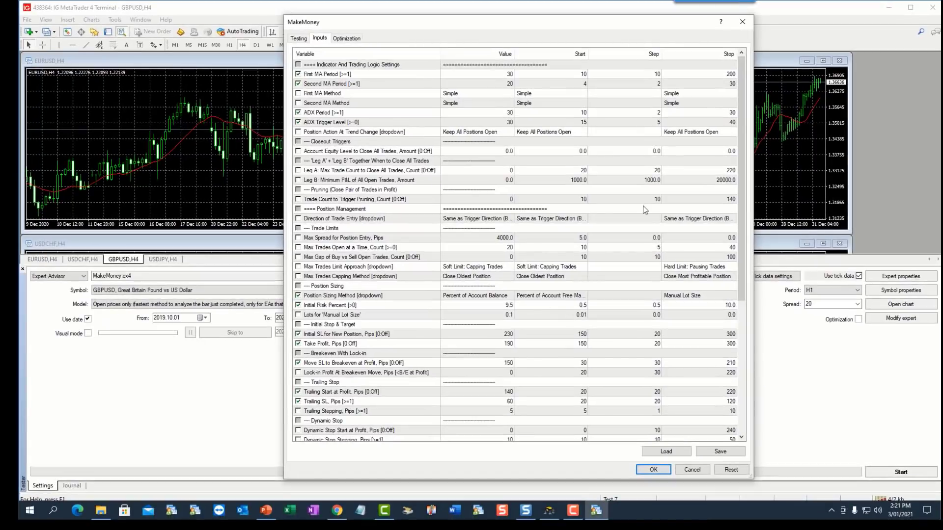
Start loading a set file in the MetaTrader 4 MakeMoney inputs and paste the copied file into the tester folder
left_click(668, 452)
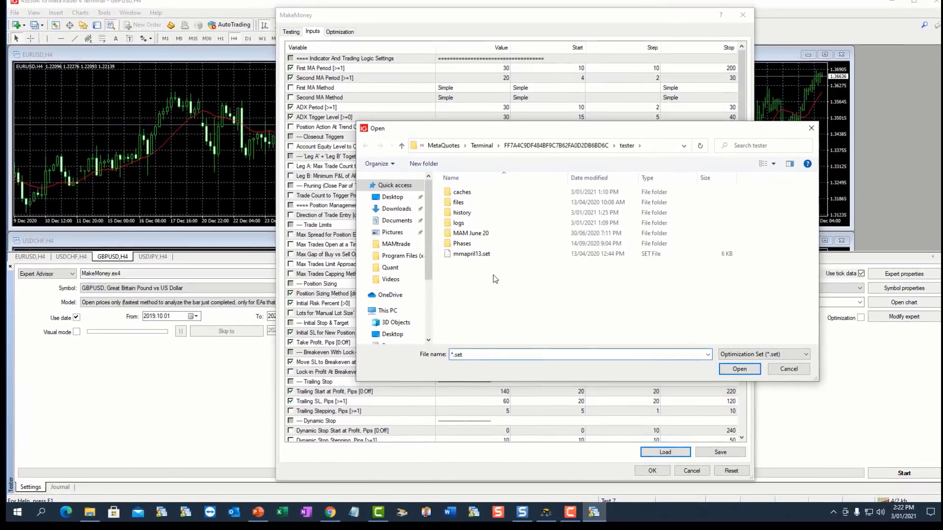
right_click(497, 276)
left_click(514, 327)
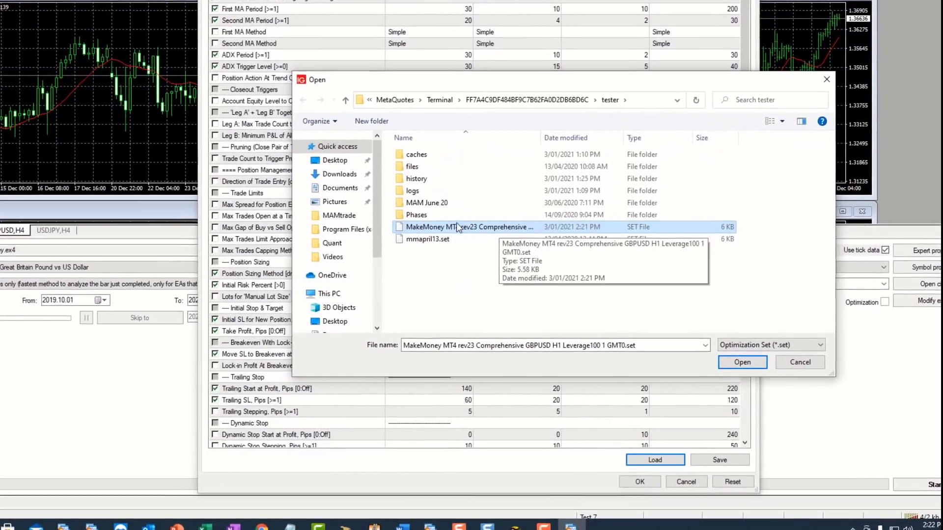
Load MakeMoney MT4 rev23 Comprehensive GBPUSD H1 Leverage100 1 GMT0.set into the inputs, check the parameters and accept them
left_click(433, 223)
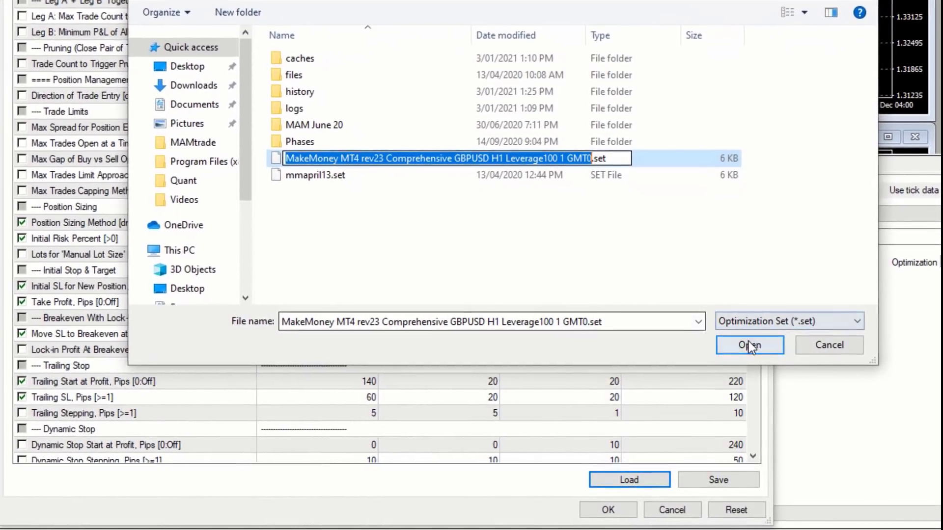
left_click(749, 347)
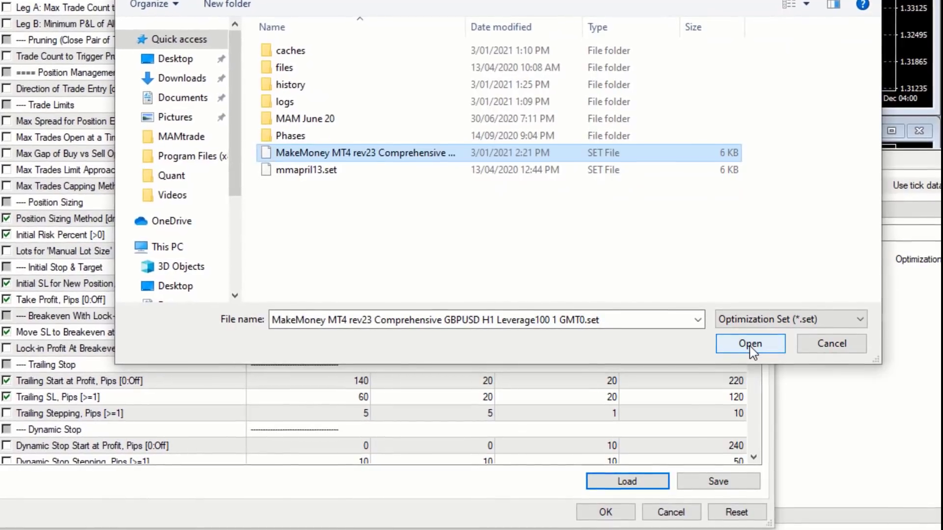
left_click(750, 344)
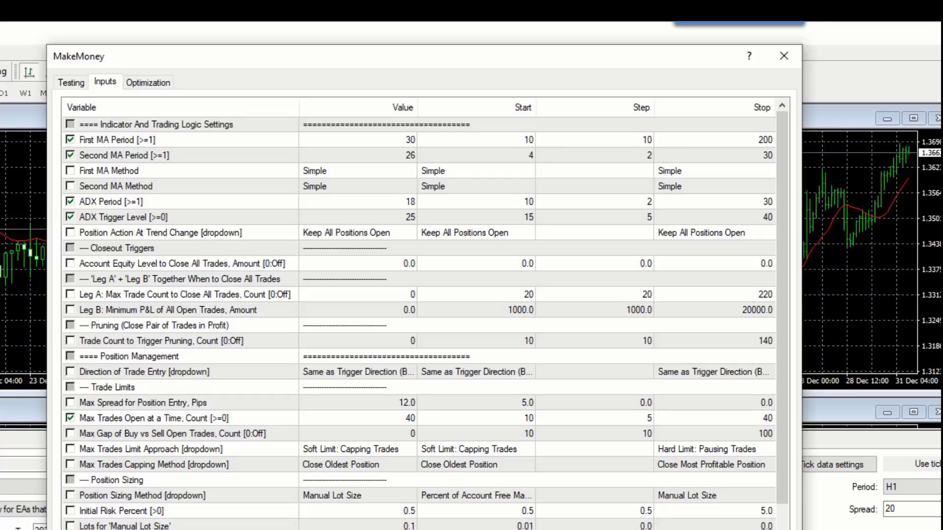
scroll(417, 319, "down", 7)
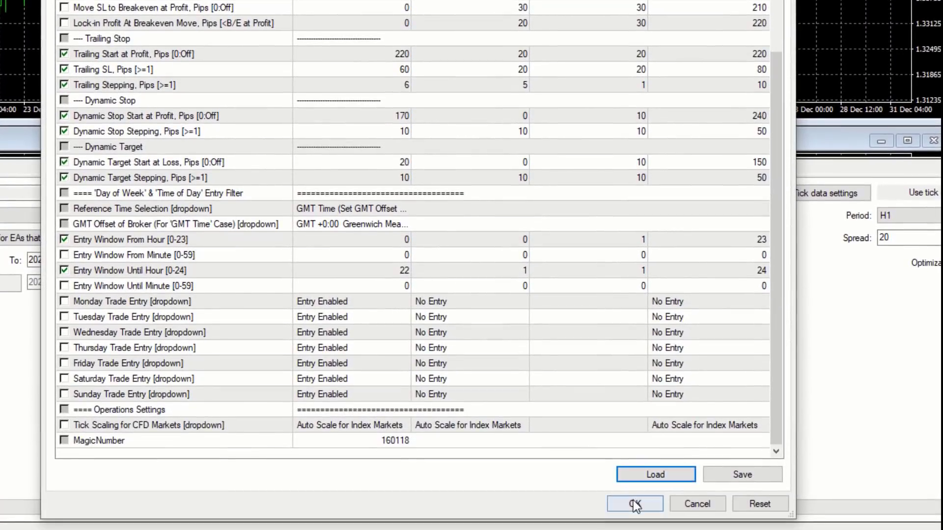
left_click(634, 504)
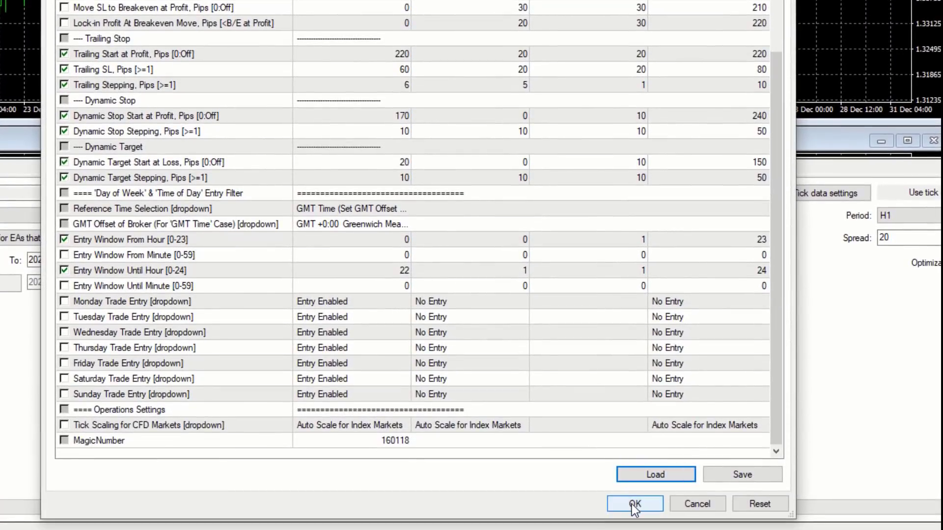
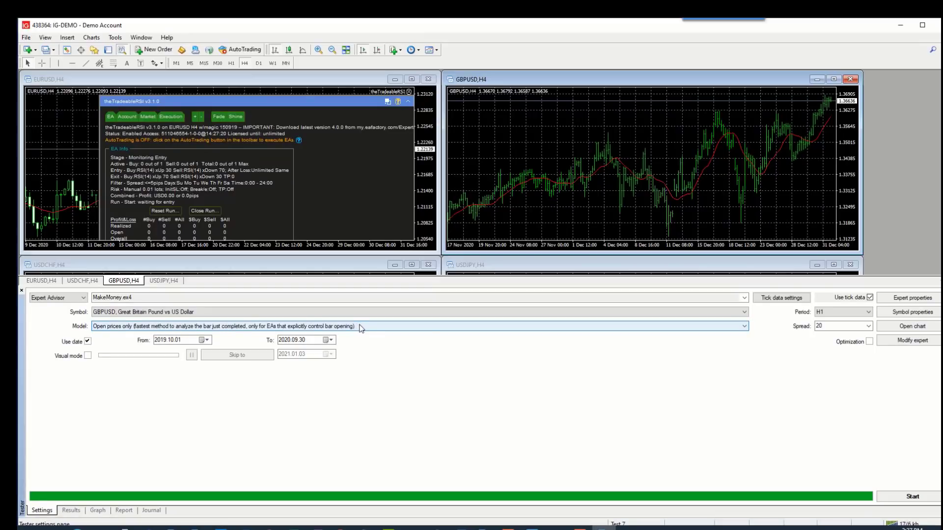
Run the GBPUSD H1 backtest with the open prices only model and view its report
left_click(906, 497)
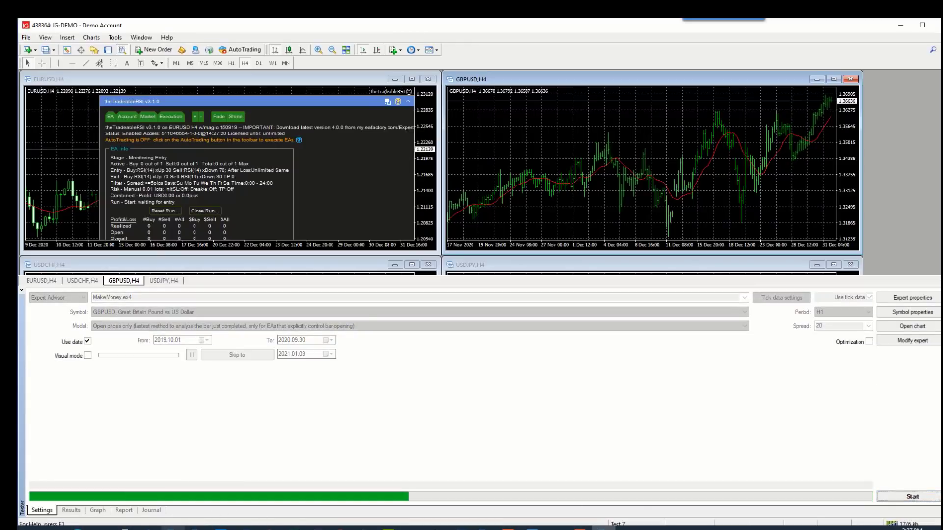
left_click(124, 511)
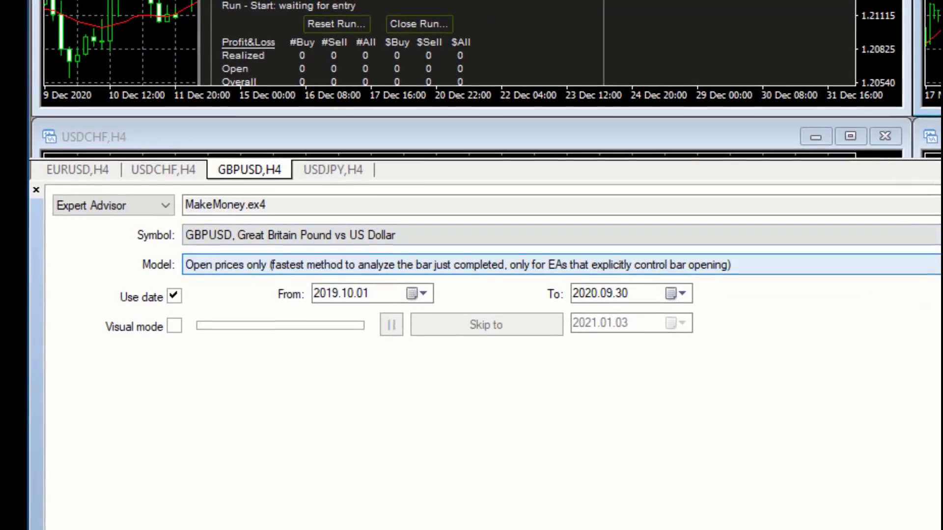
Change the testing model to Every tick and view the balance graph of the running GBPUSD backtest
left_click(671, 350)
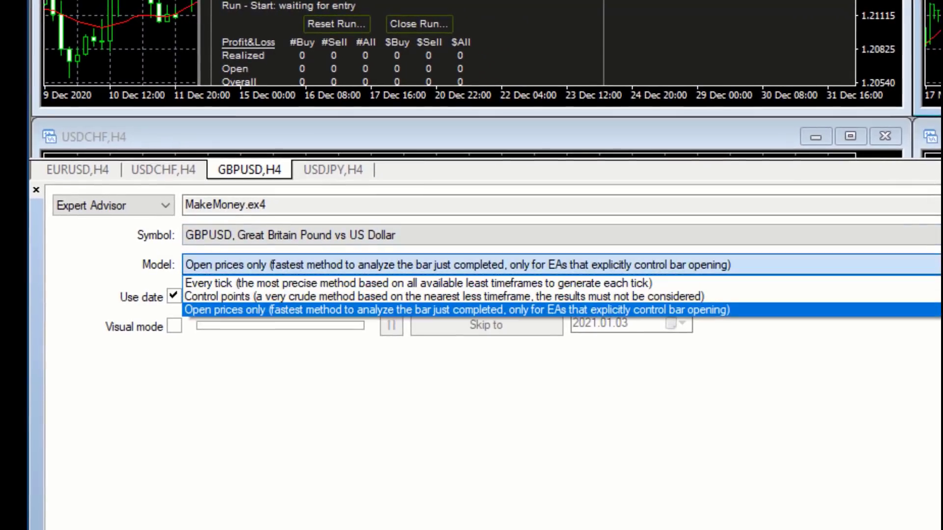
left_click(337, 285)
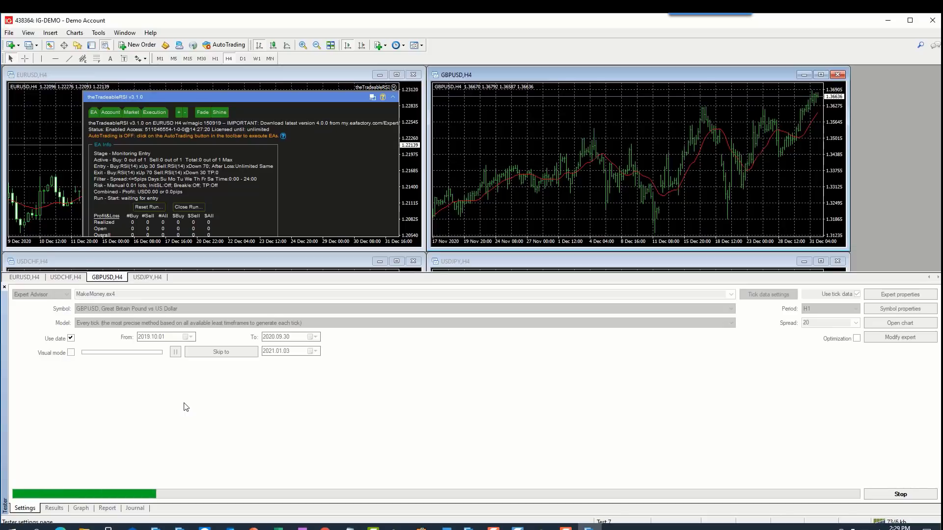
left_click(80, 509)
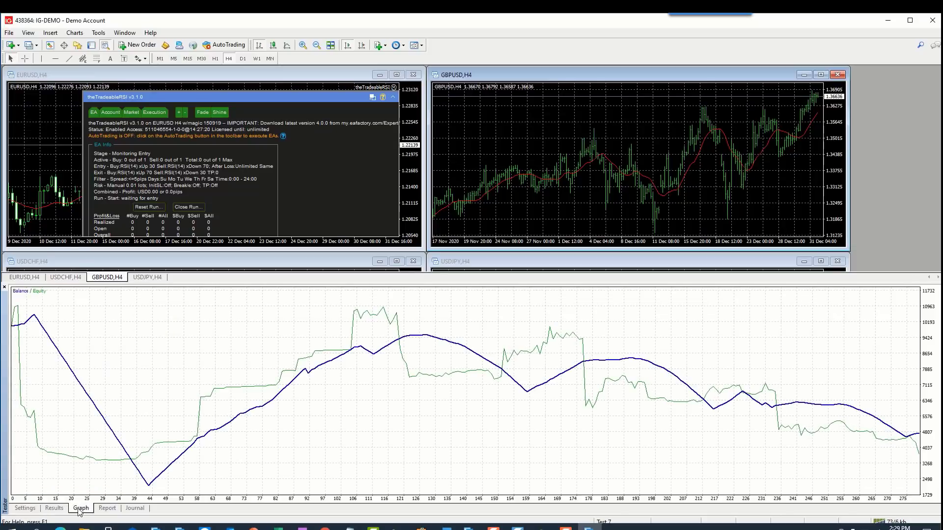
View the test settings and report of the finished Every tick backtest
left_click(25, 508)
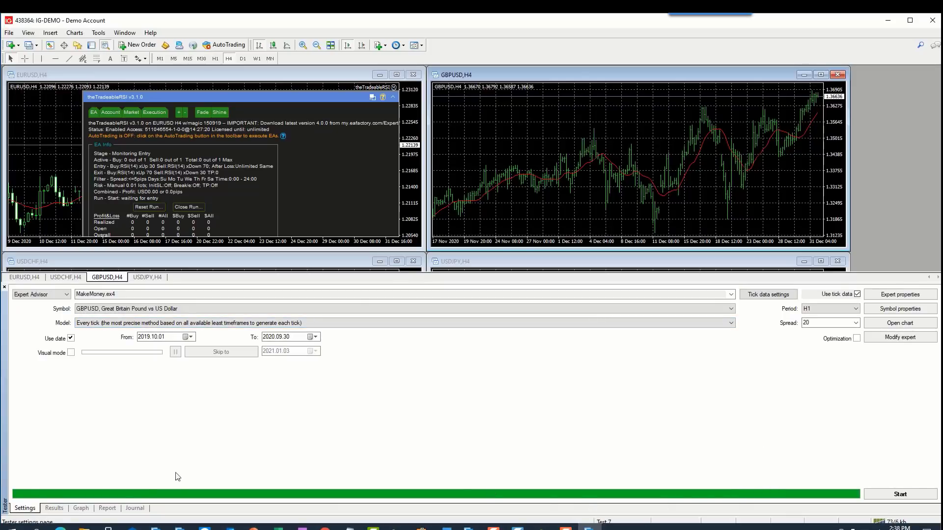
left_click(107, 508)
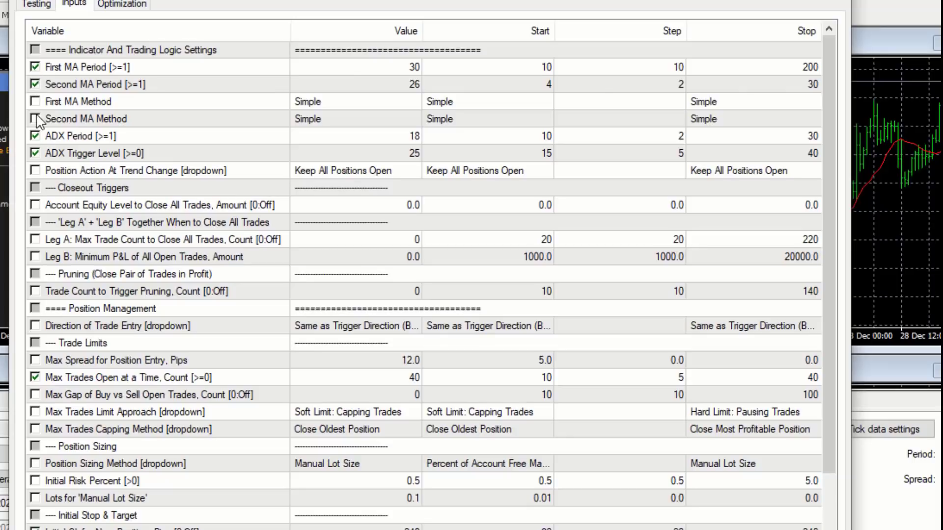
Set the Position Sizing Method to Percent of Account Equity, mark Initial Risk Percent for optimization and accept the MakeMoney inputs
left_click(33, 373)
left_click(35, 377)
left_click(413, 464)
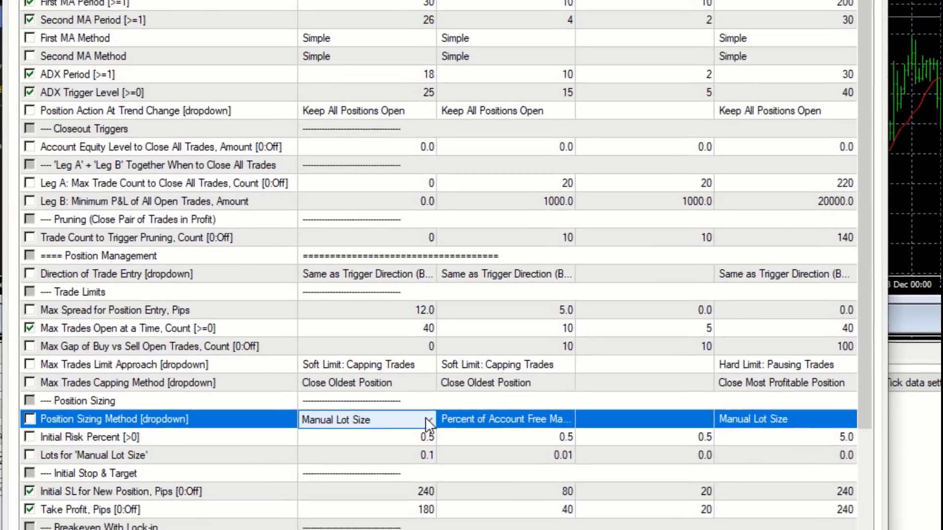
left_click(414, 463)
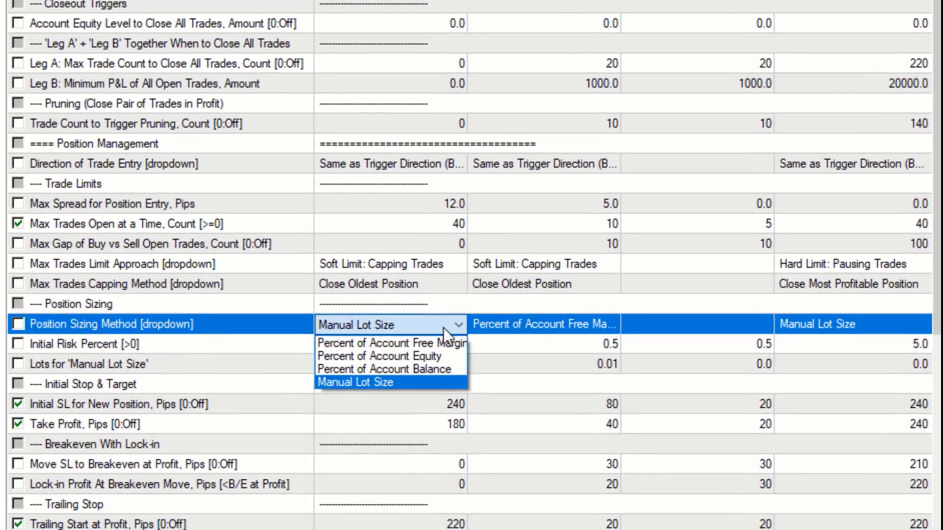
left_click(390, 358)
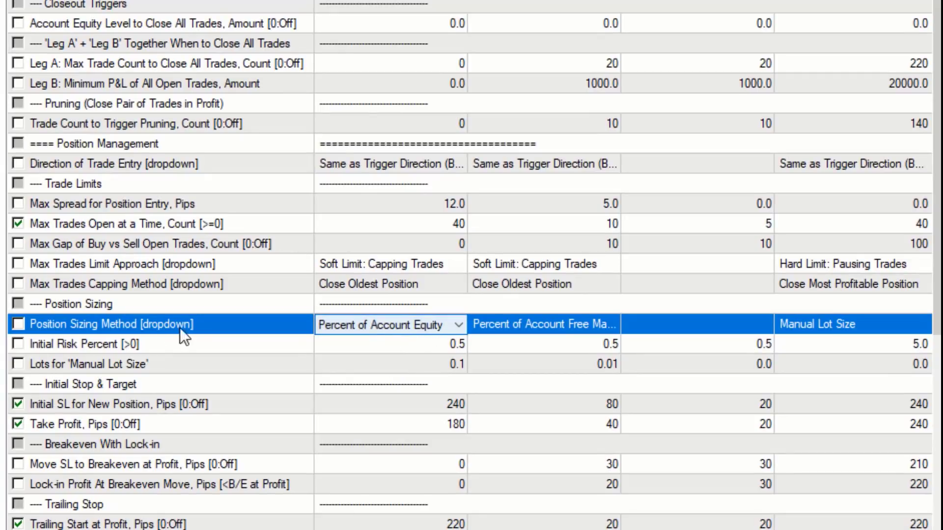
left_click(18, 344)
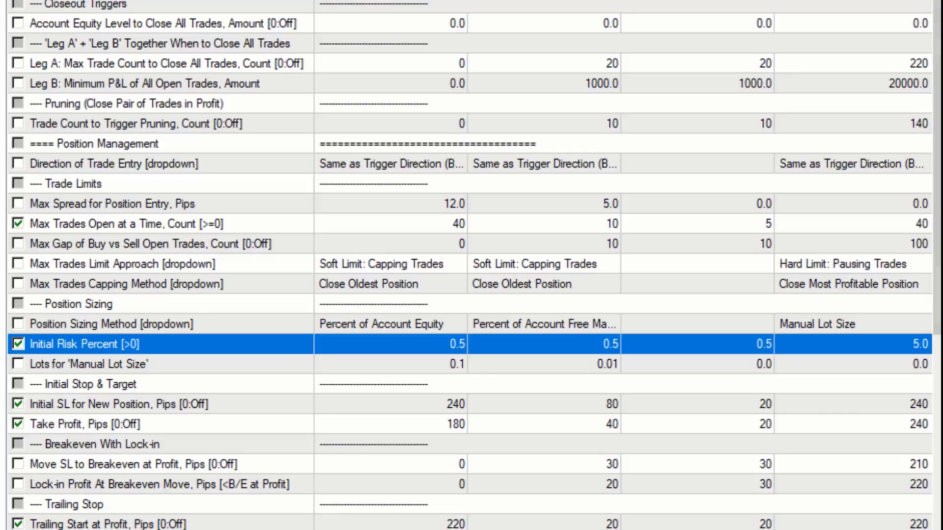
scroll(471, 265, "down", 7)
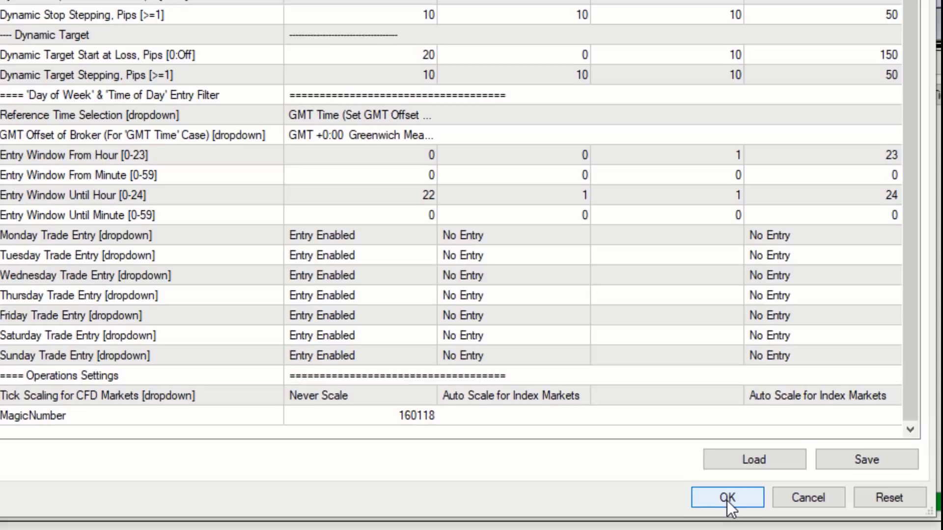
left_click(726, 498)
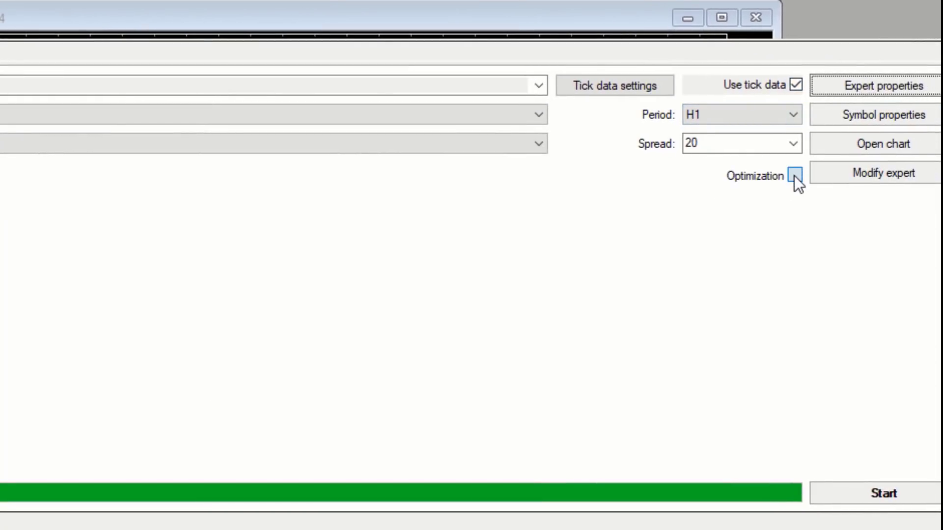
Enable optimization with the Open prices only model and start the GBPUSD H1 optimization run
left_click(793, 176)
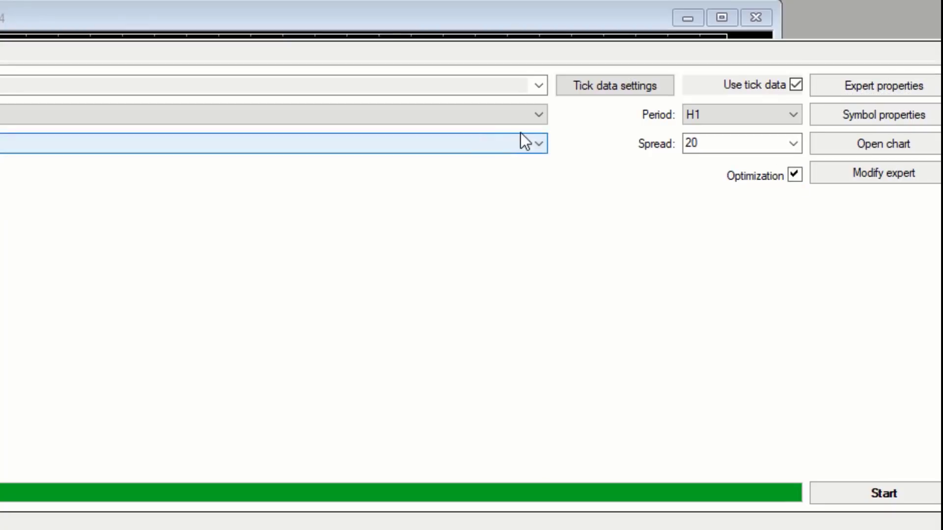
left_click(539, 140)
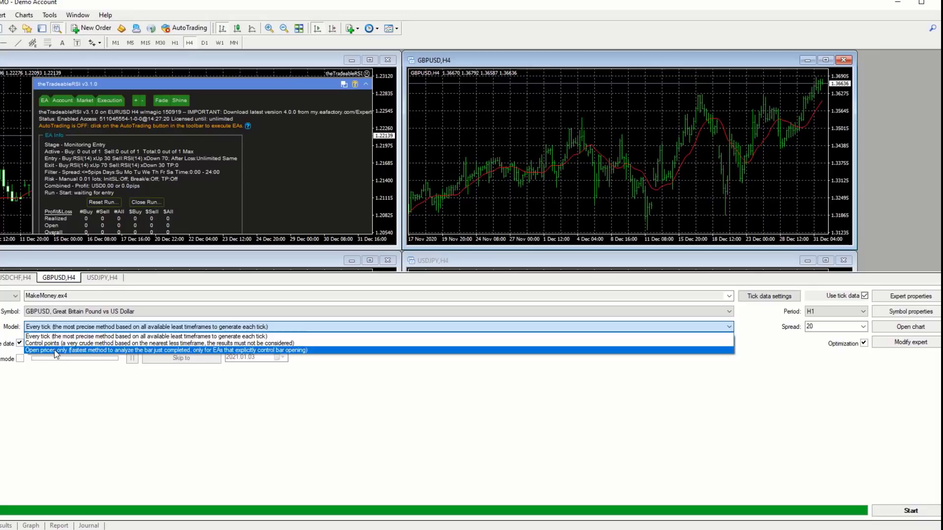
left_click(55, 350)
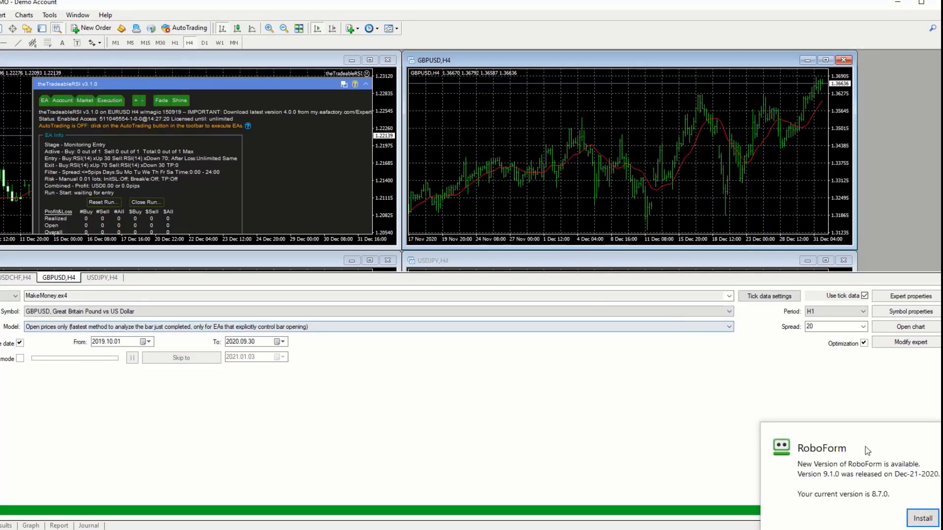
left_click(936, 428)
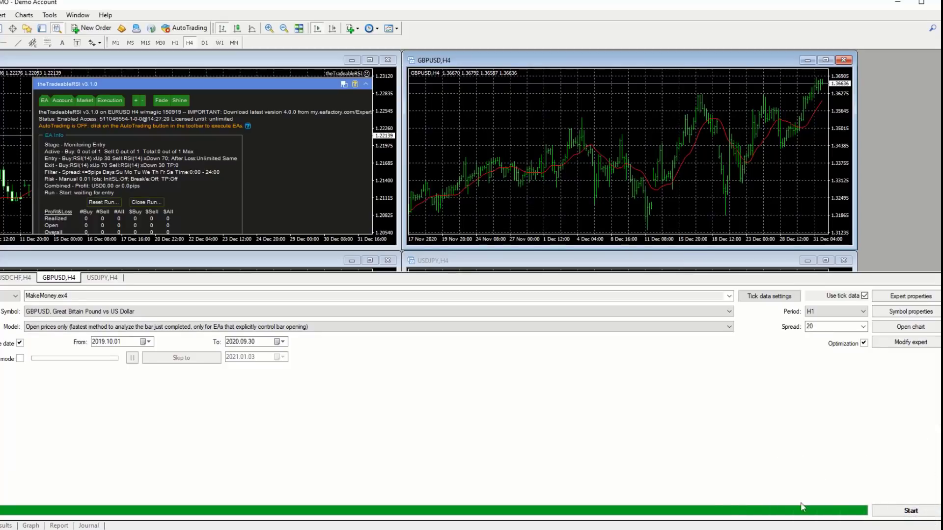
left_click(911, 511)
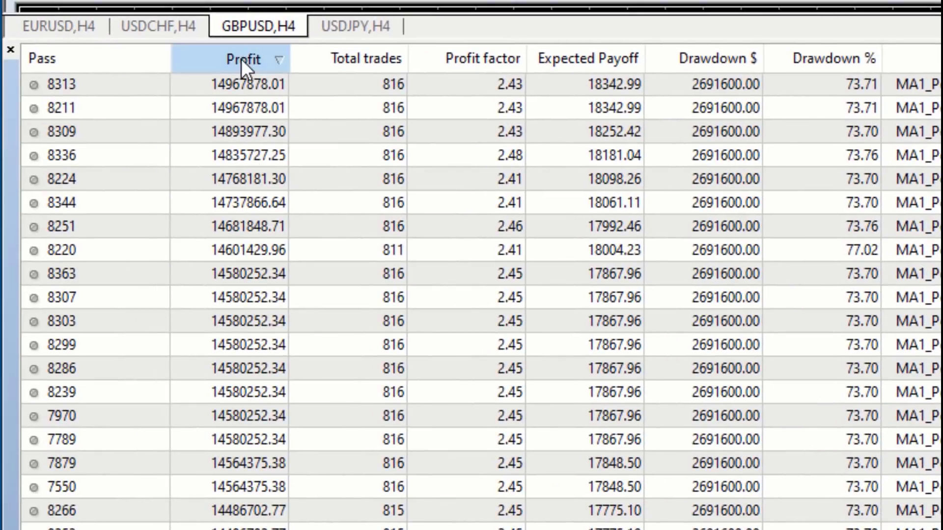
Sort the optimization results by profit, highest first, and set the top pass's values as input parameters
left_click(241, 59)
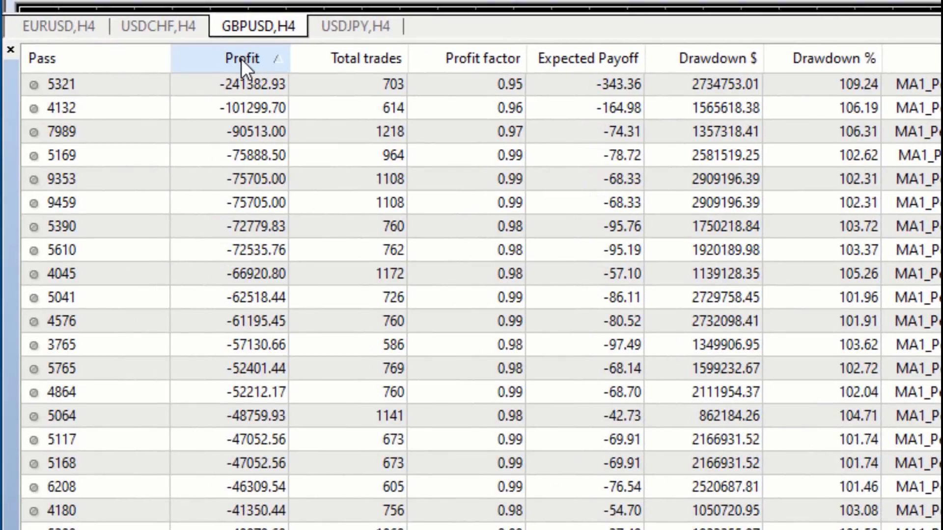
left_click(240, 59)
mouse_move(221, 93)
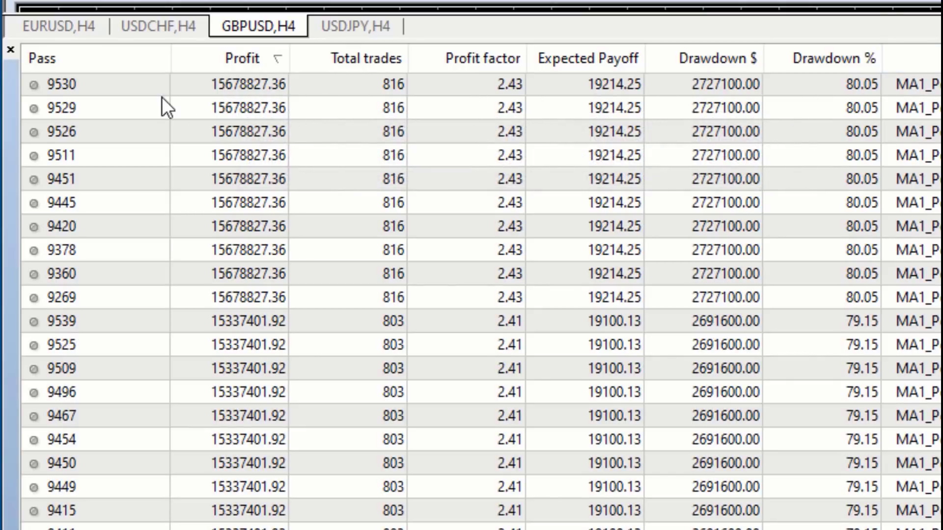
right_click(125, 84)
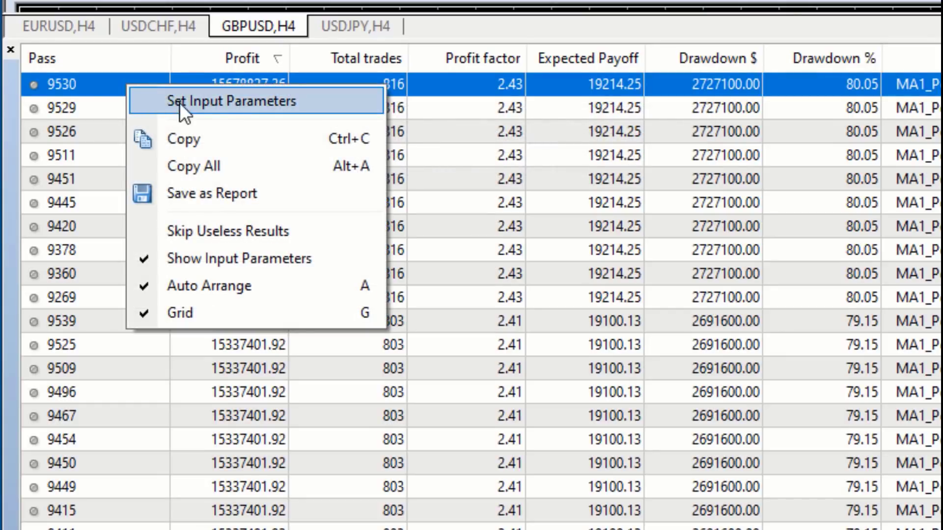
left_click(213, 101)
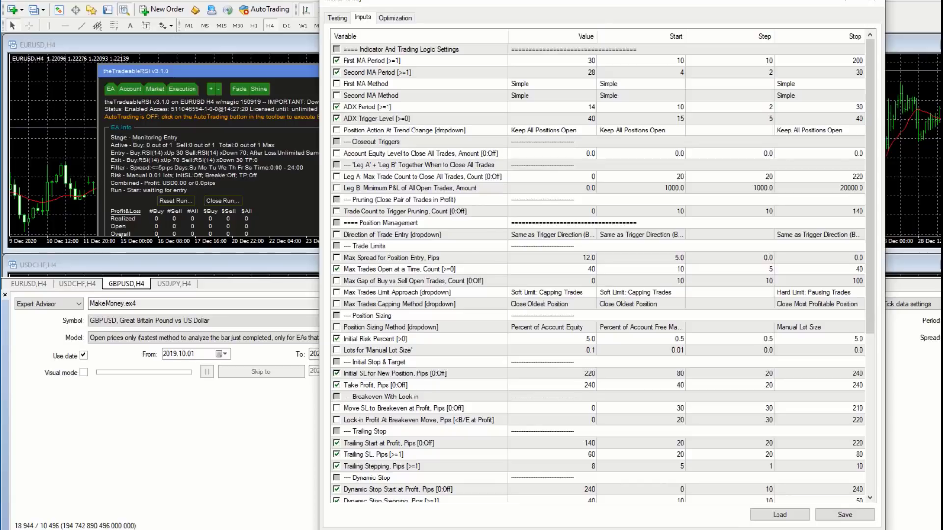
Accept the optimized inputs, run a single GBPUSD H1 backtest with them and view its report
key("Return")
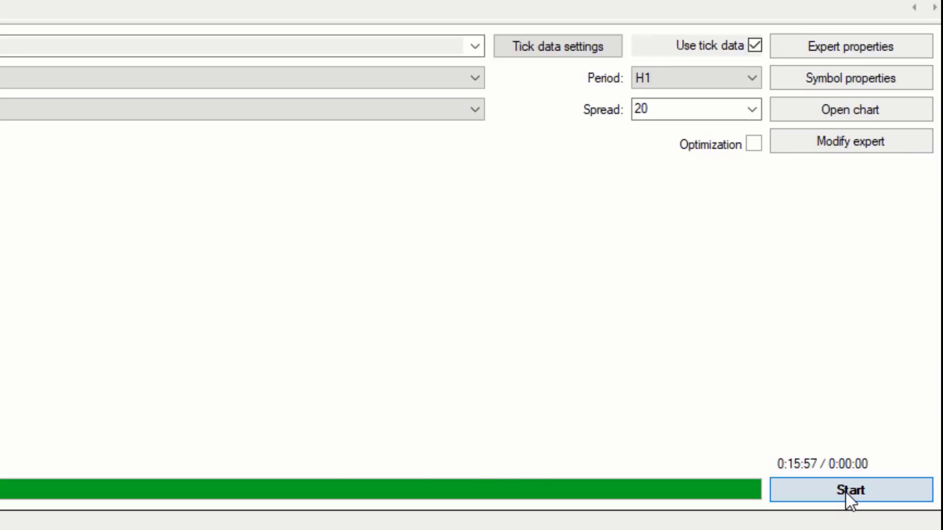
left_click(844, 491)
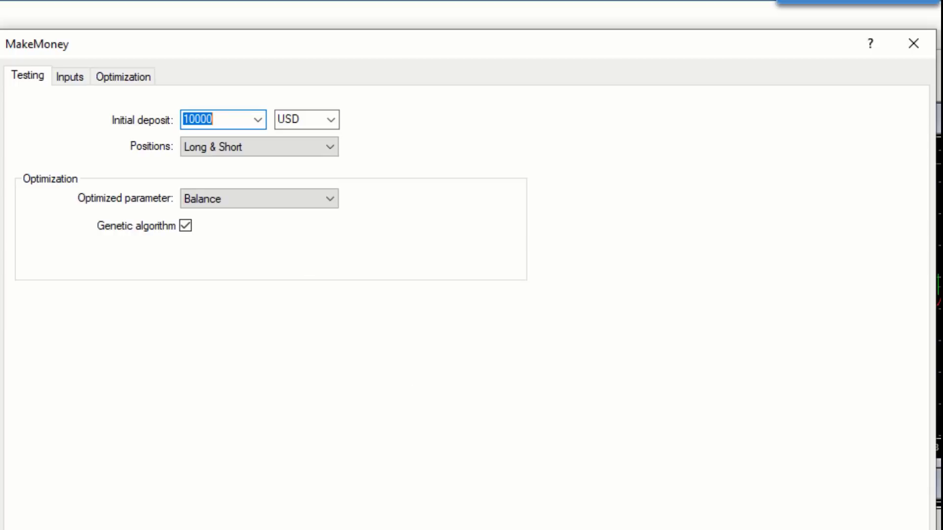
key("Return")
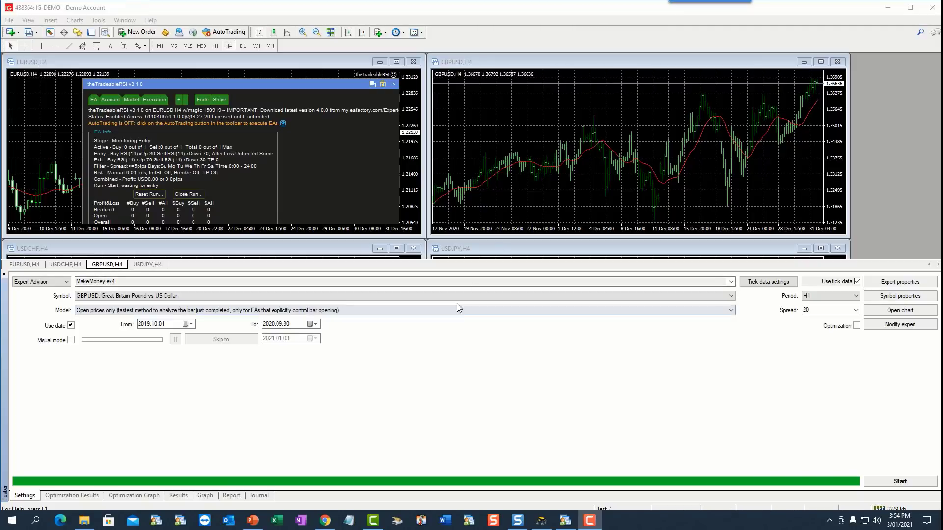
left_click(223, 496)
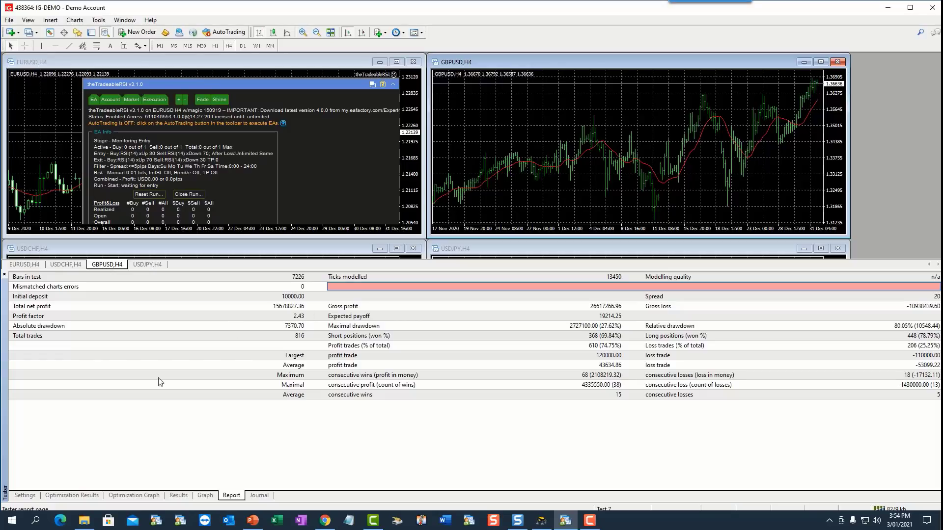
Save the optimized MakeMoney inputs as set file MM15milsetocy19tosept20GBPUSD in the tester folder and accept the expert properties
left_click(29, 495)
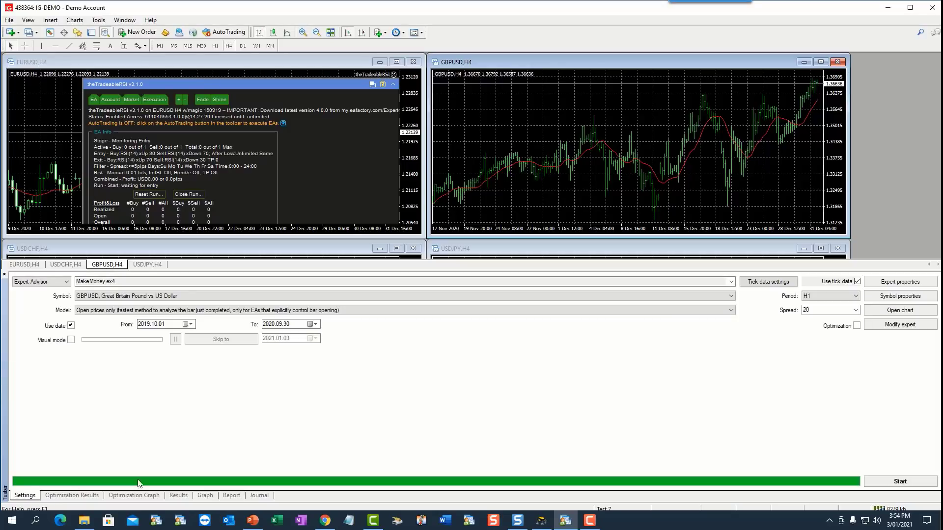
left_click(889, 285)
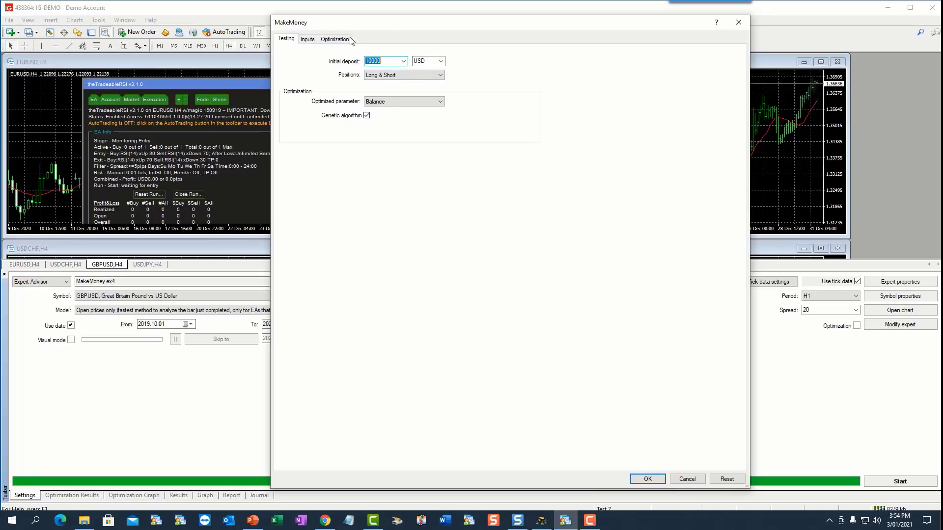
left_click(307, 39)
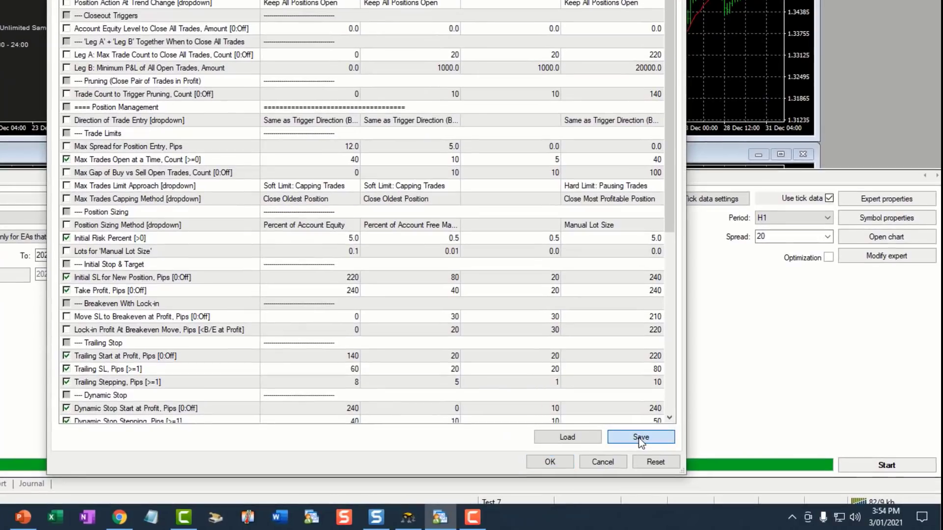
left_click(716, 460)
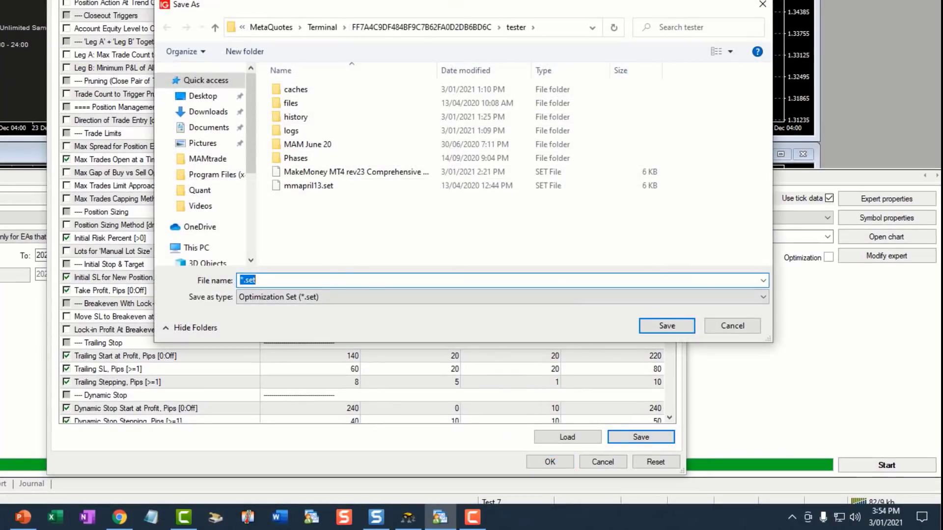
type("MM")
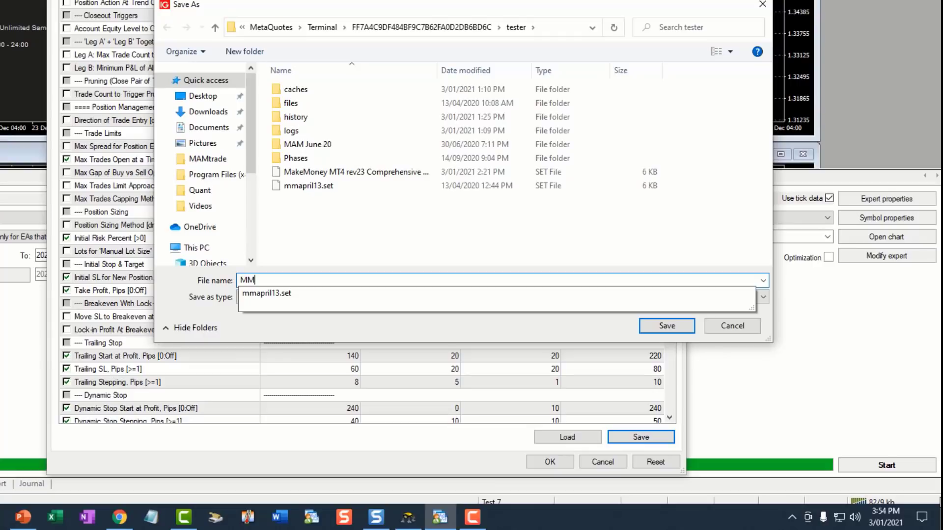
type("15milsetocy19to")
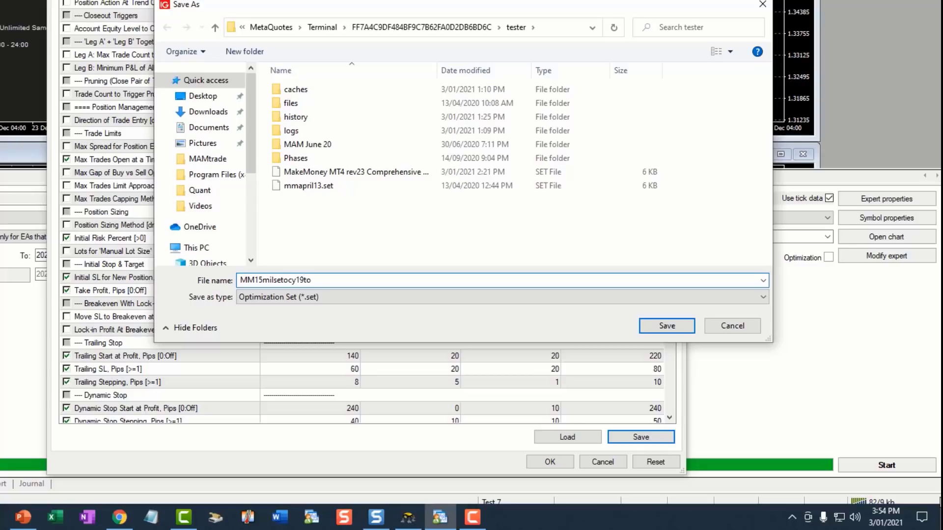
type("sept20")
type("GBPUSD")
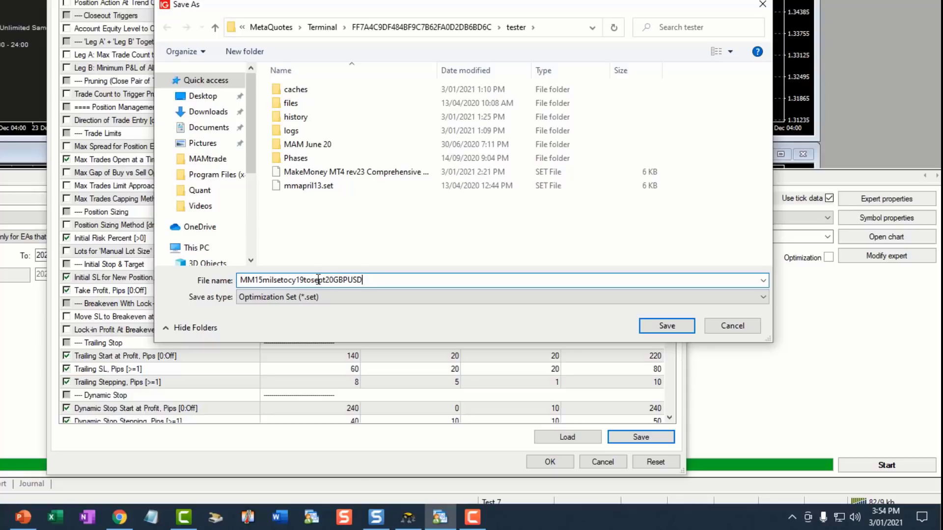
left_click(666, 327)
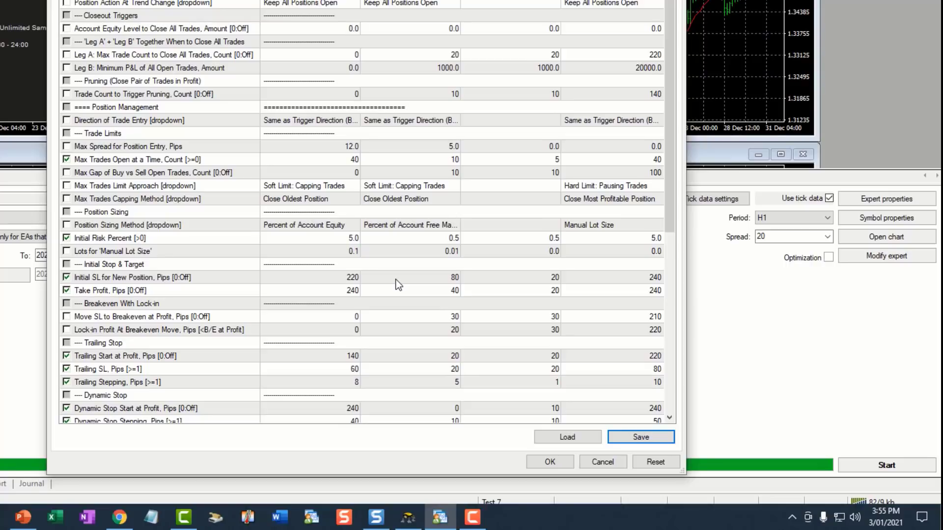
left_click(550, 462)
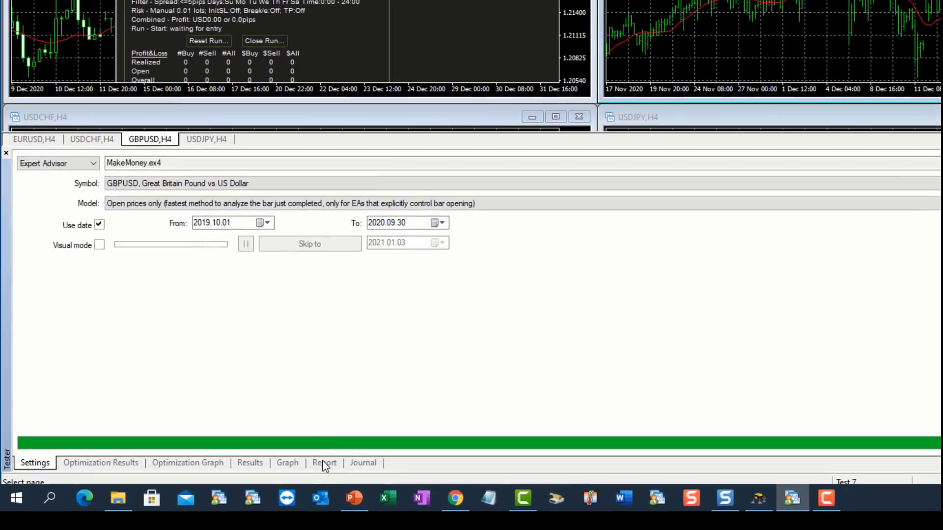
Examine the optimized backtest's report figures and the balance and equity curve at several trades on the graph
left_click(325, 463)
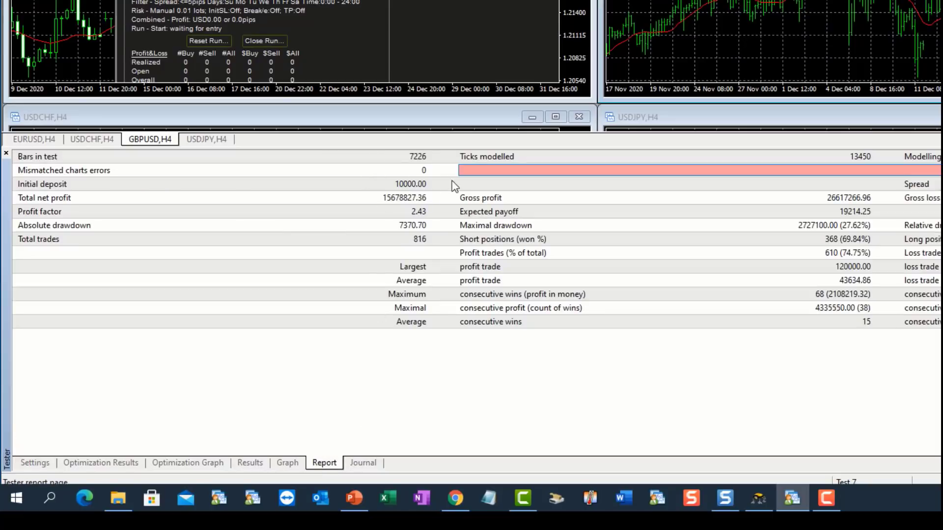
left_click(287, 463)
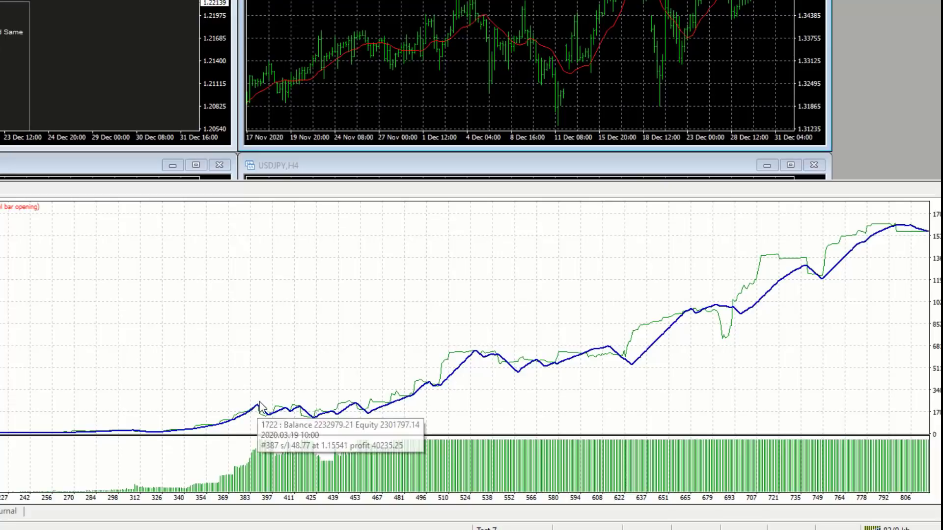
mouse_move(365, 415)
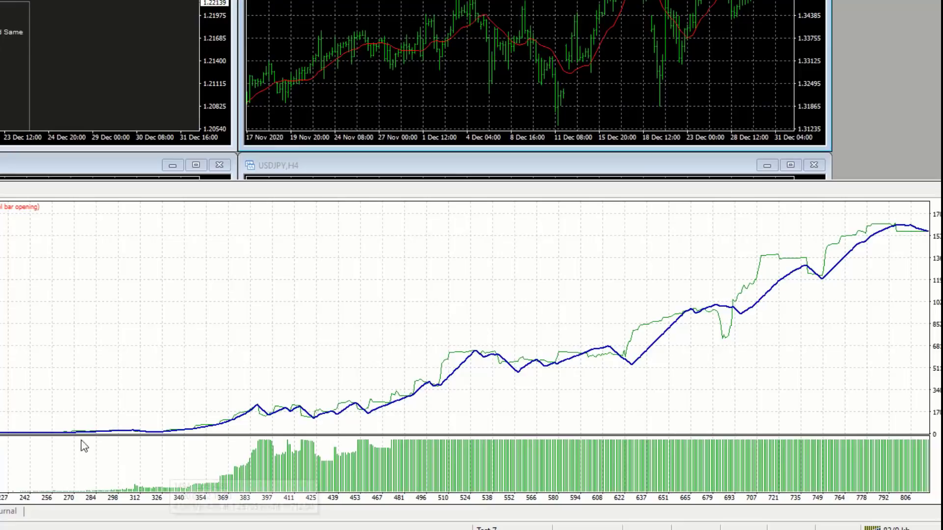
mouse_move(226, 434)
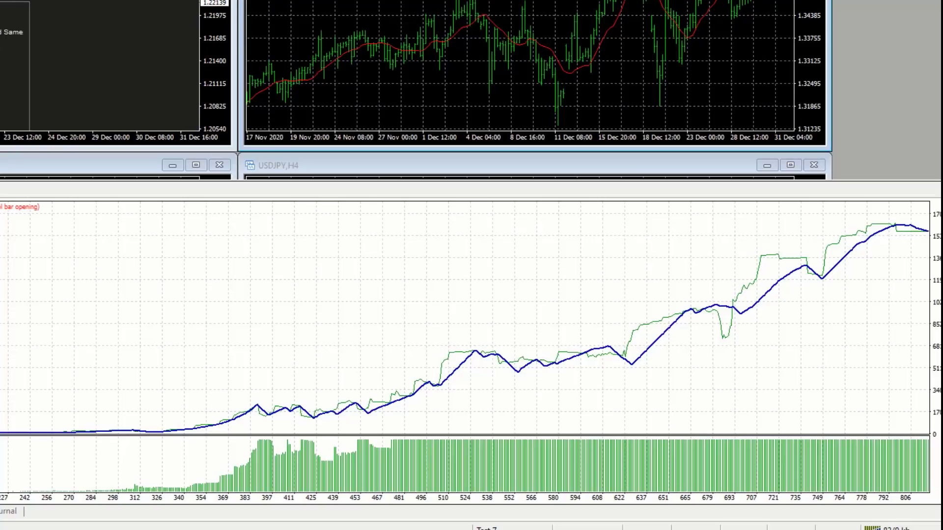
left_click(1, 511)
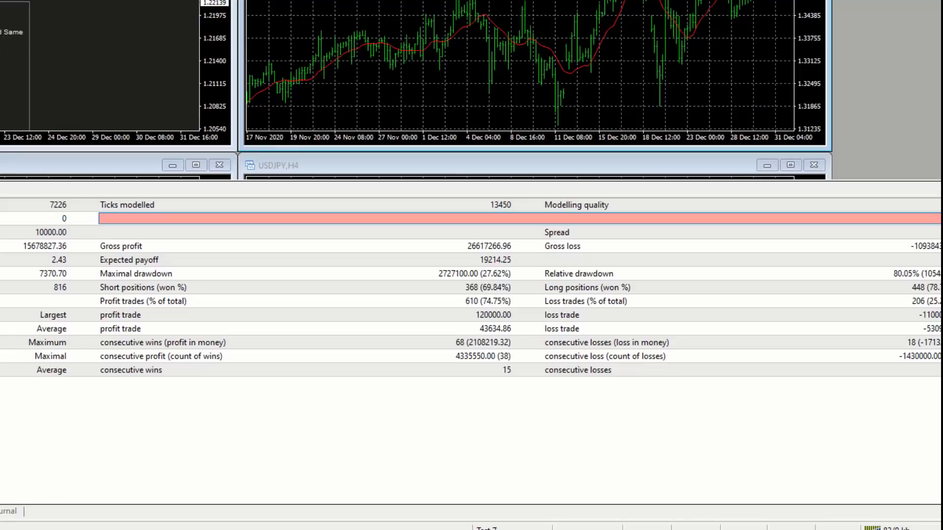
left_click(1, 511)
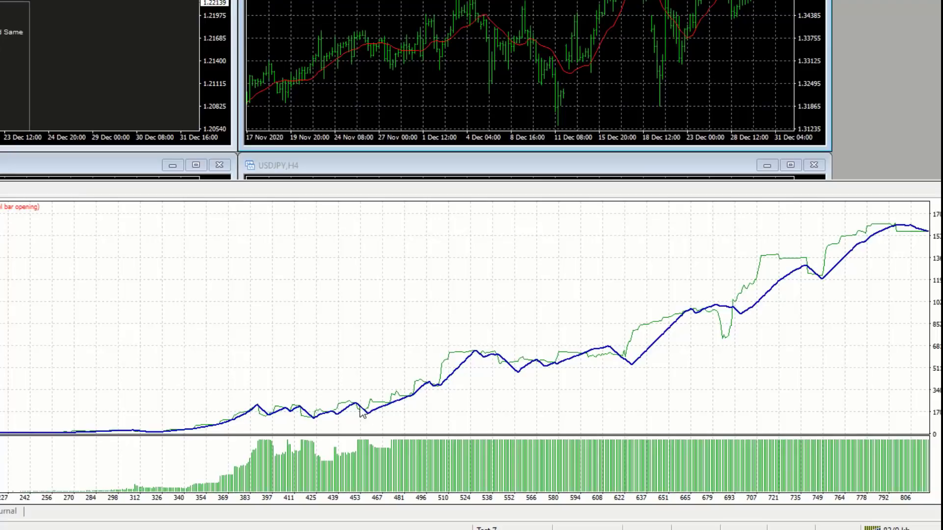
mouse_move(369, 416)
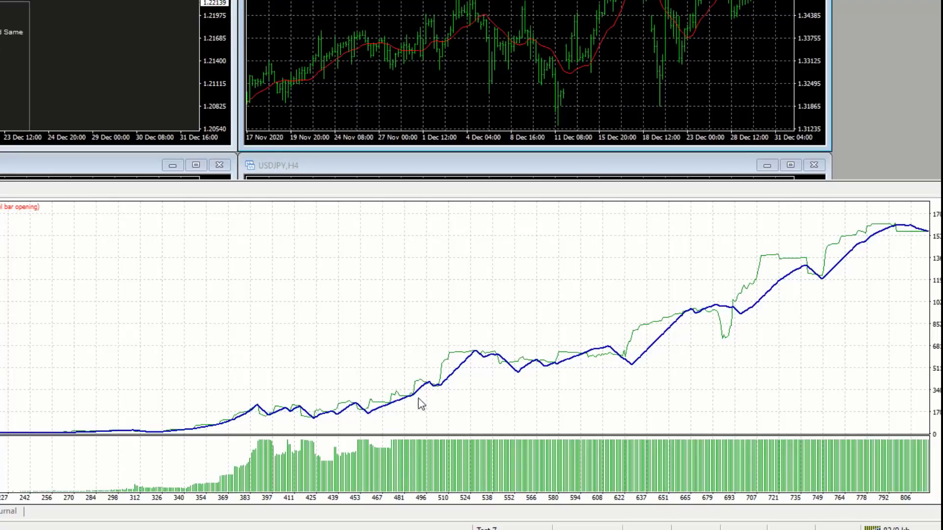